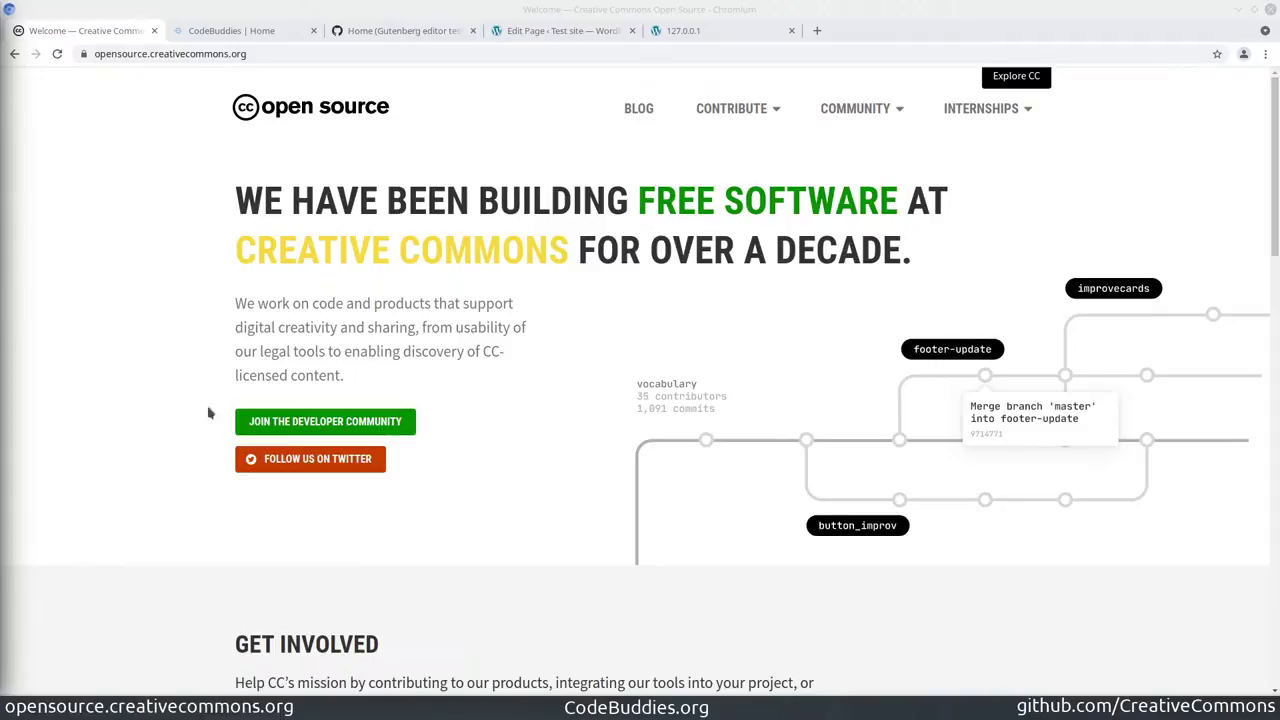
# View the CodeBuddies home page, then return to the start of GitHub issue #113, "Home (Gutenberg editor test)"
pyautogui.click(229, 32)
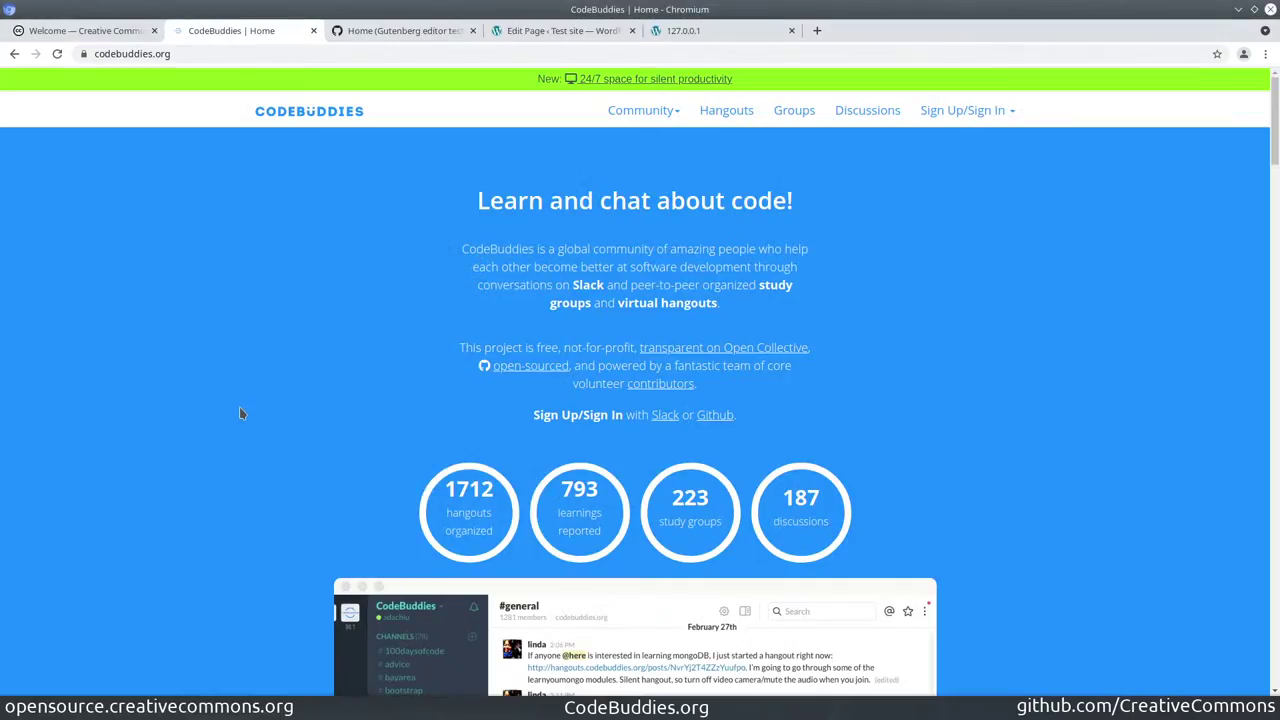
pyautogui.click(418, 36)
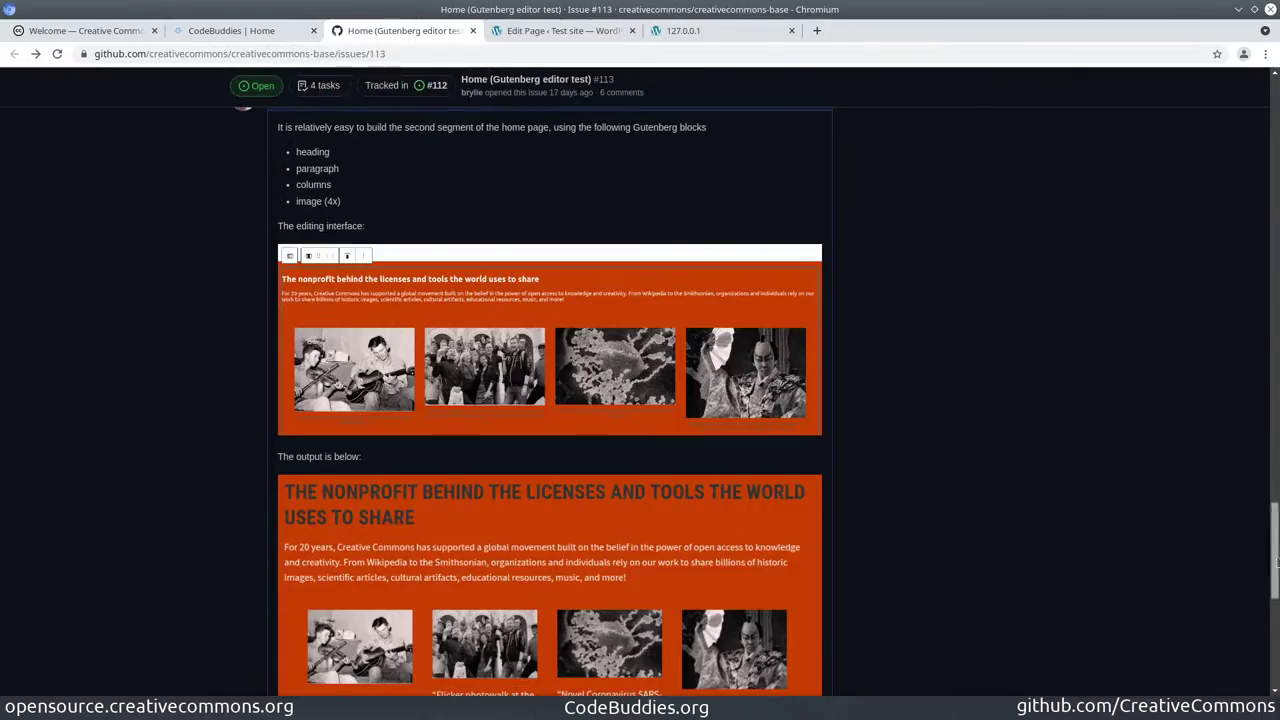
pyautogui.scroll(15, 118, 280)
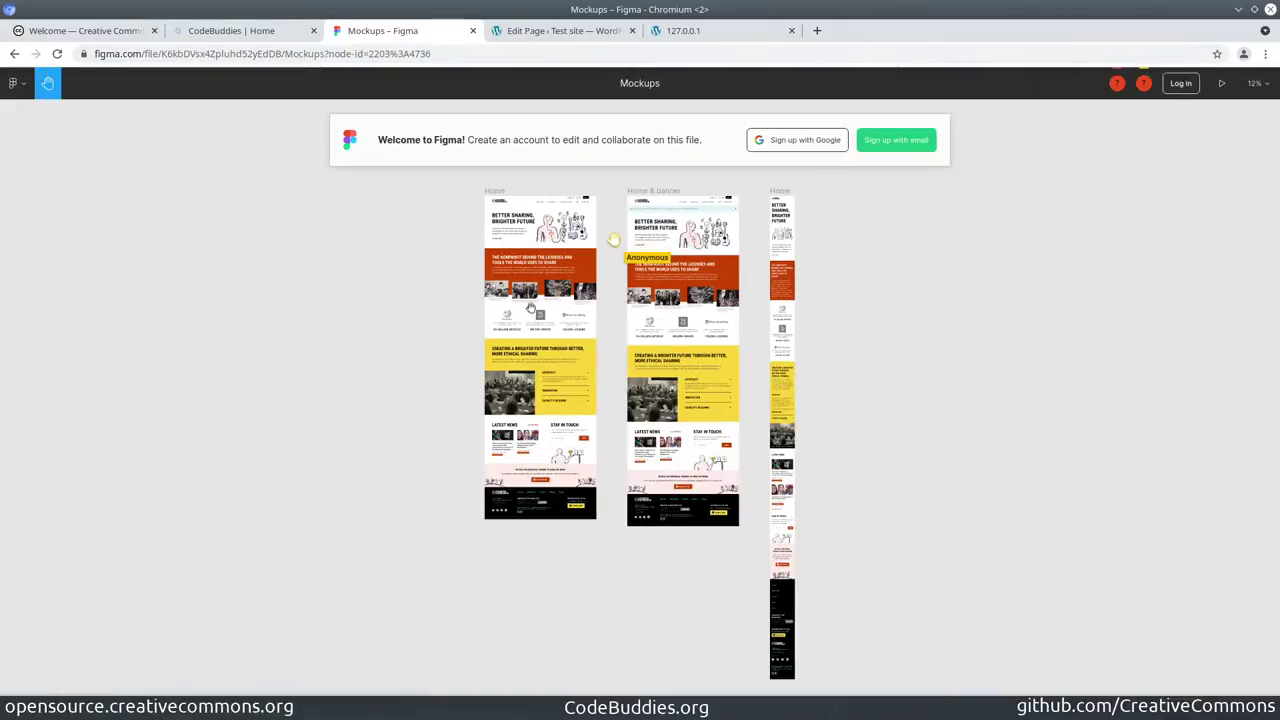
# Examine the desktop Home page mockup in Figma, from the hero section through the red and yellow sections to Latest News
pyautogui.scroll(3, 534, 278)
pyautogui.scroll(2, 540, 282)
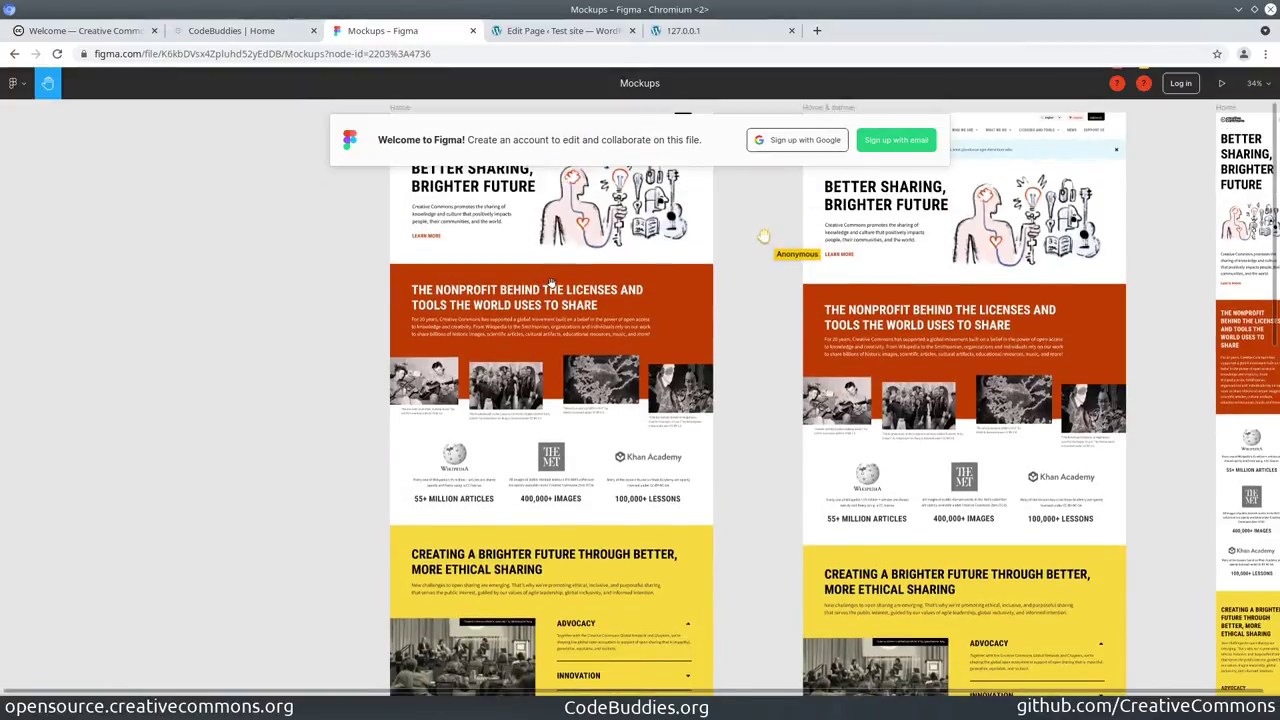
pyautogui.scroll(1, 585, 310)
pyautogui.scroll(1, 584, 276)
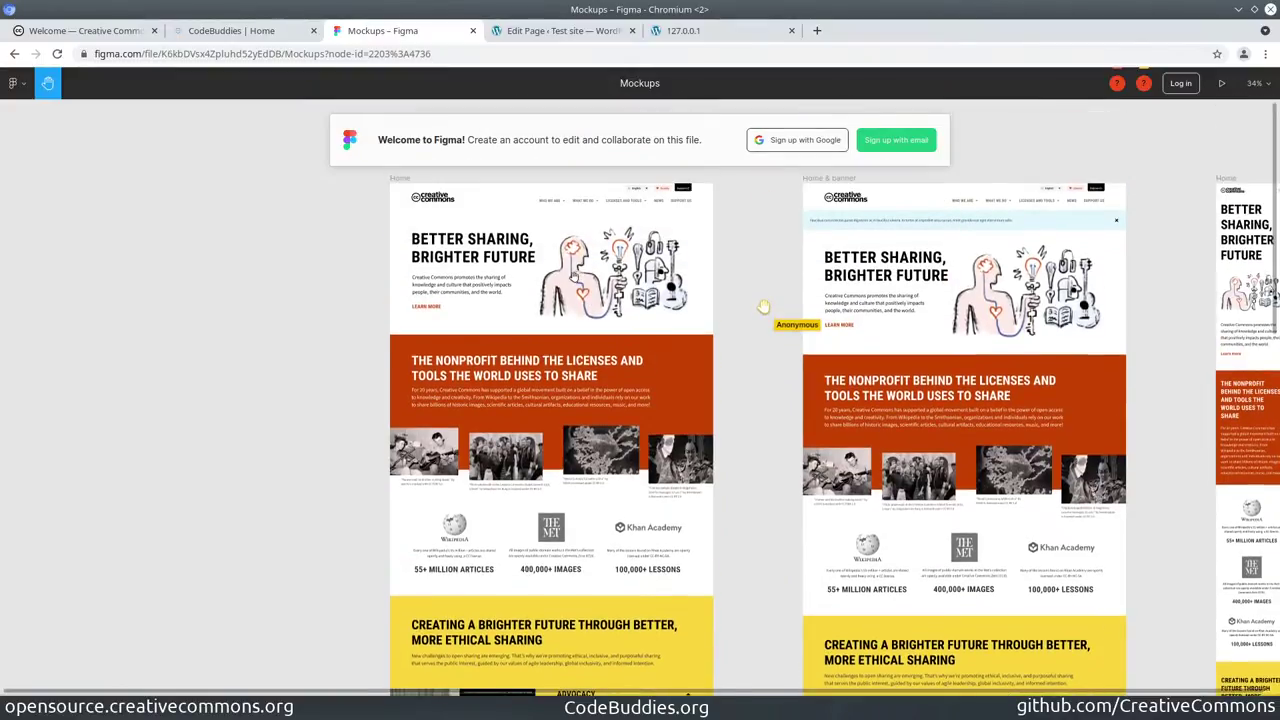
pyautogui.scroll(-4, 577, 499)
pyautogui.scroll(-3, 583, 498)
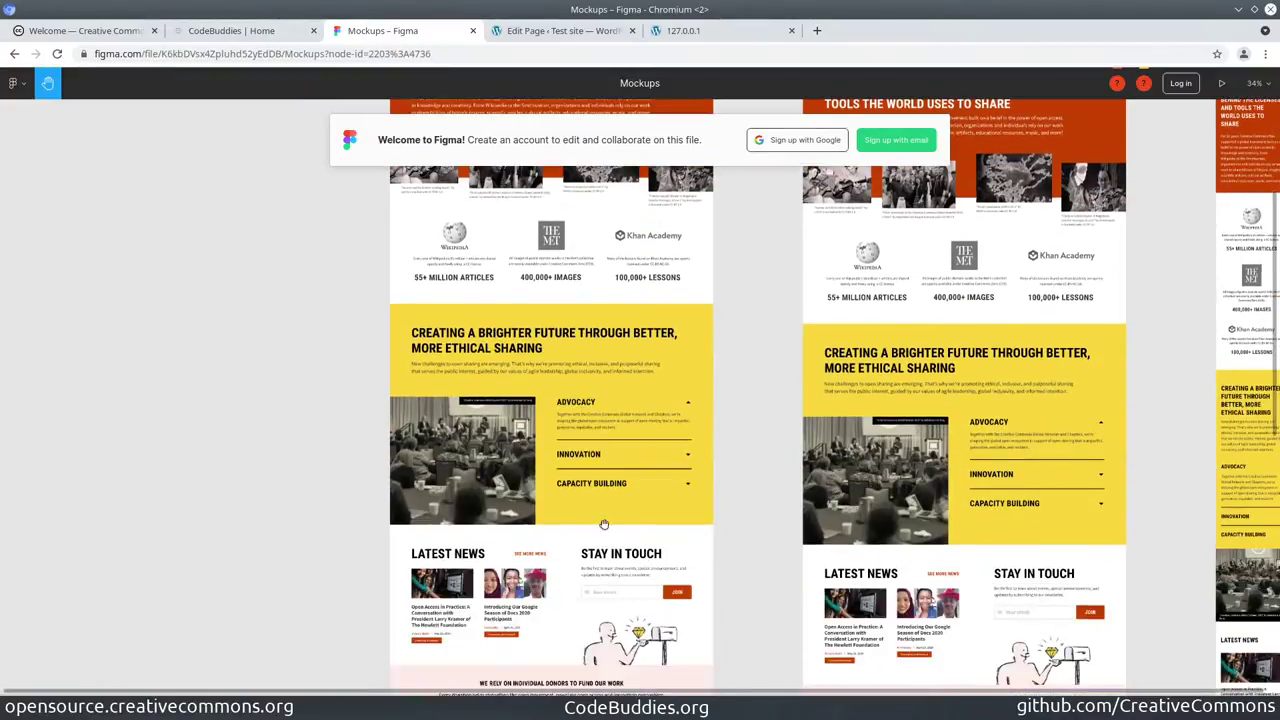
pyautogui.scroll(2, 611, 543)
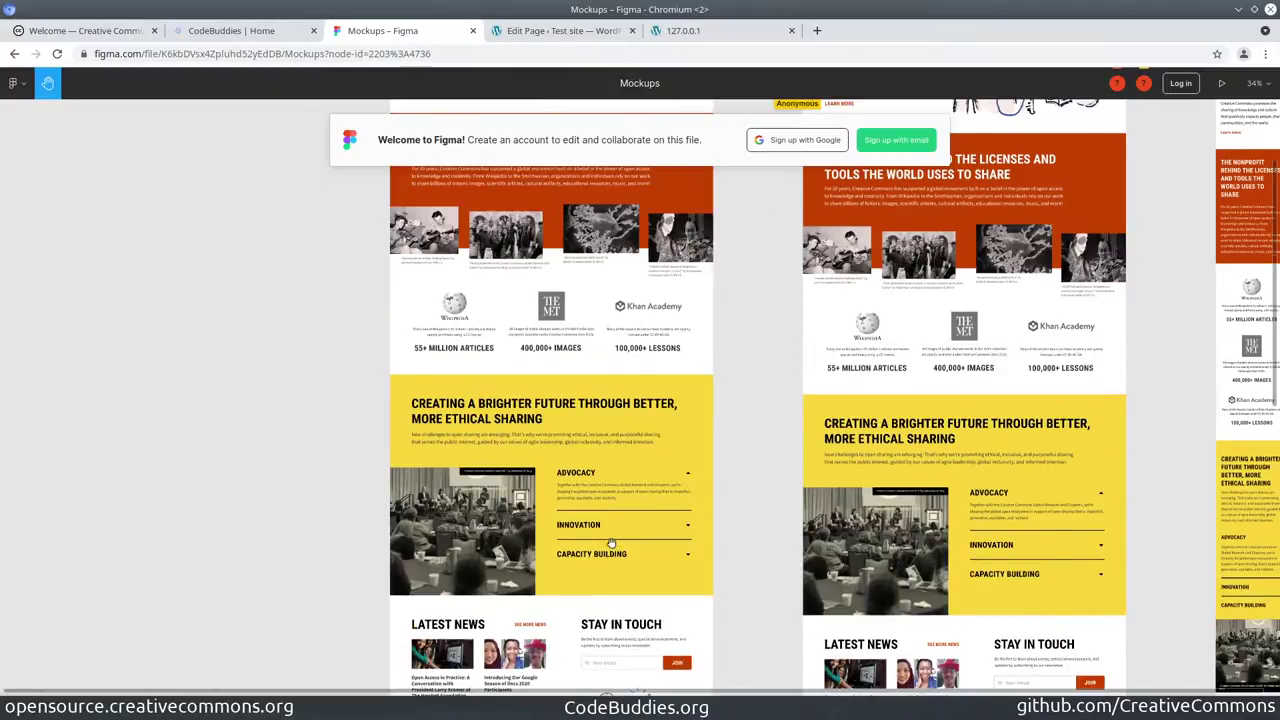
pyautogui.scroll(6, 611, 543)
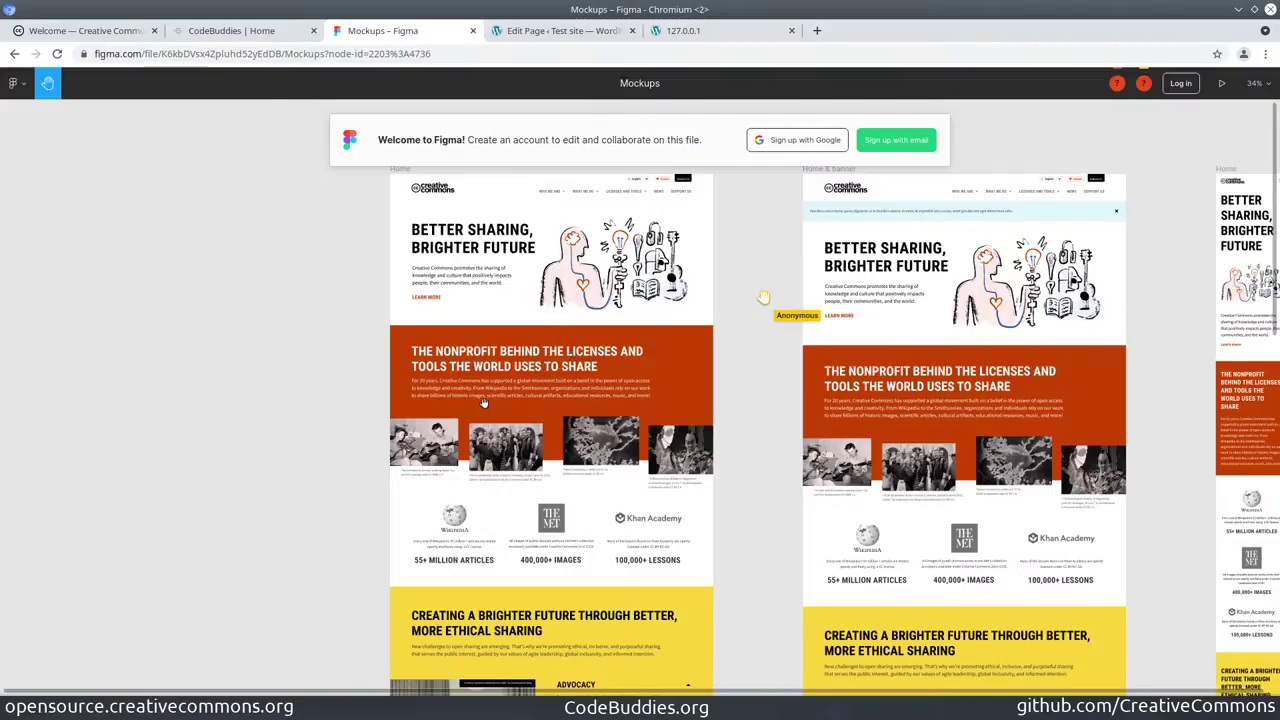
# Open the previously visited GitHub issue #113 in a separate tab, keeping the Figma mockup open
pyautogui.rightClick(14, 53)
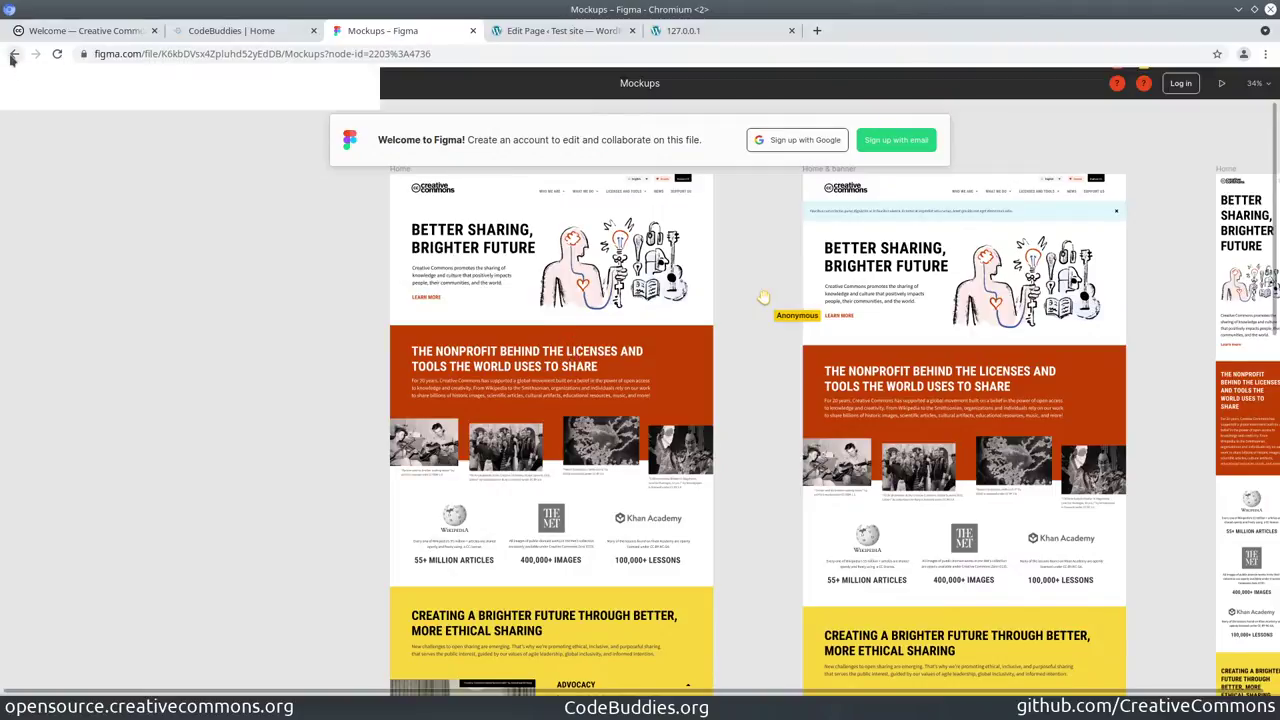
pyautogui.middleClick(47, 78)
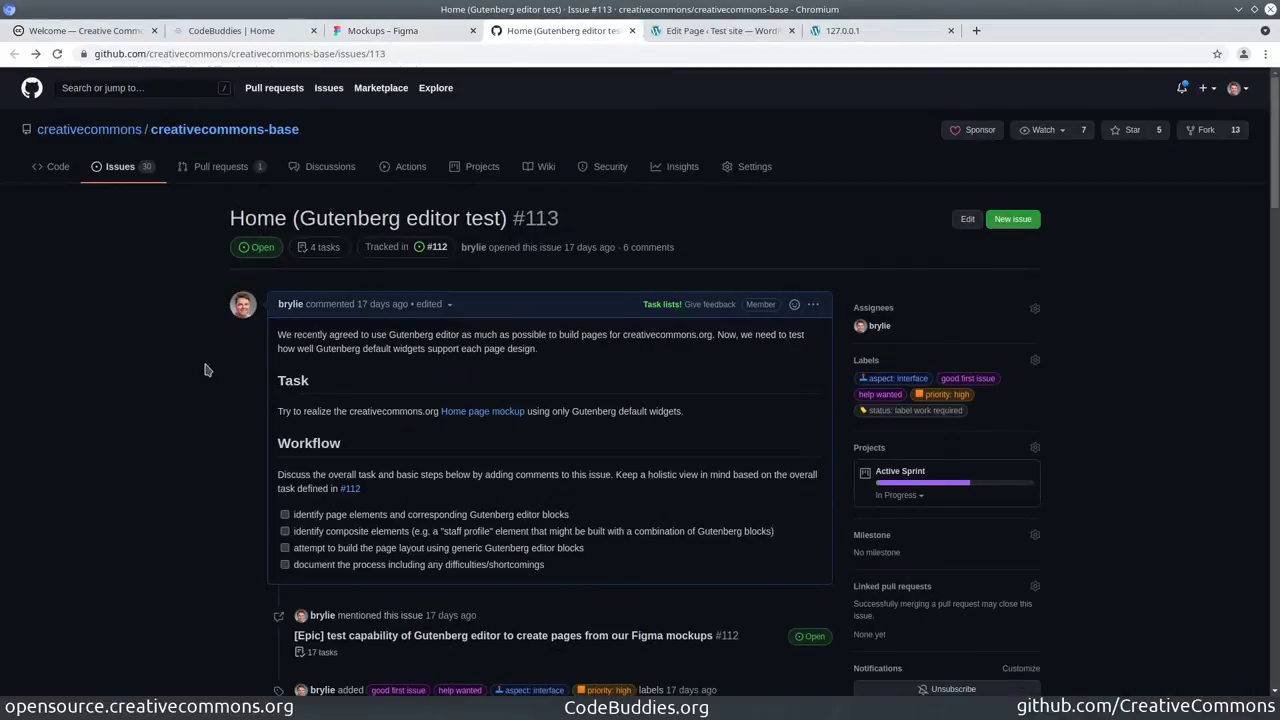
# Switch to the WordPress page editor and inspect the "Better sharing brighter future" section and its "Learn more" button block
pyautogui.click(717, 35)
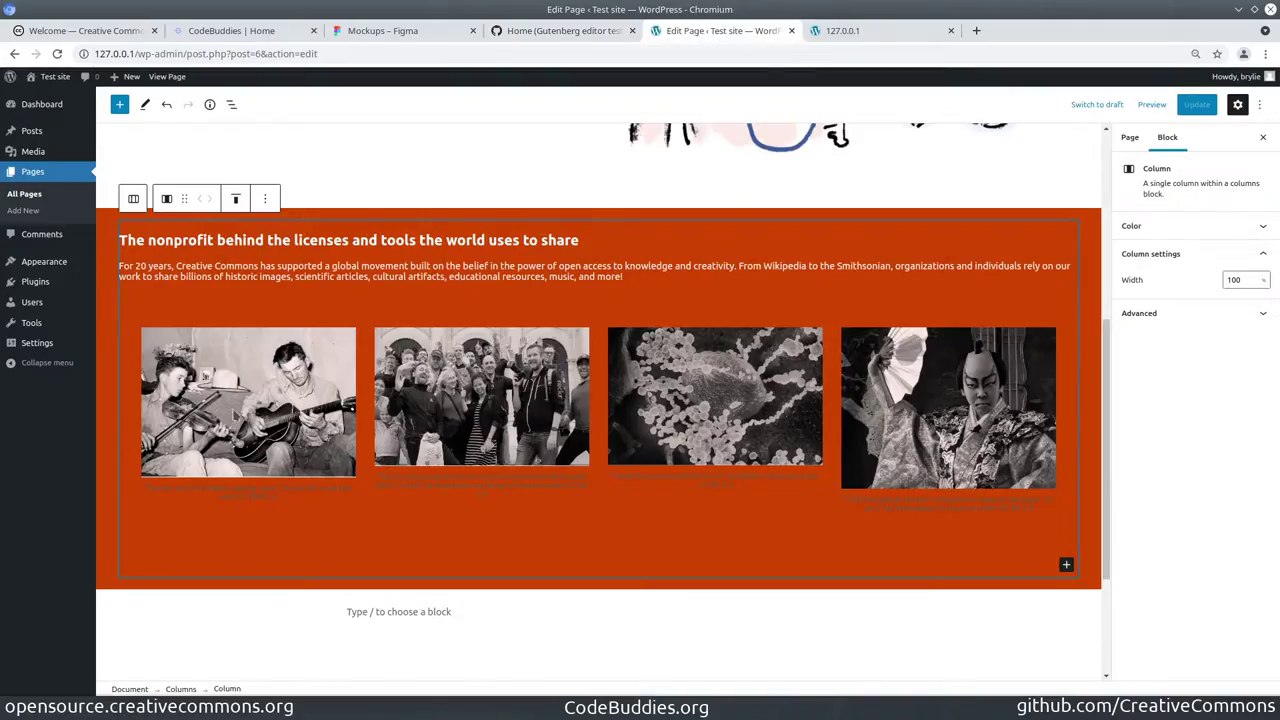
pyautogui.scroll(5, 392, 337)
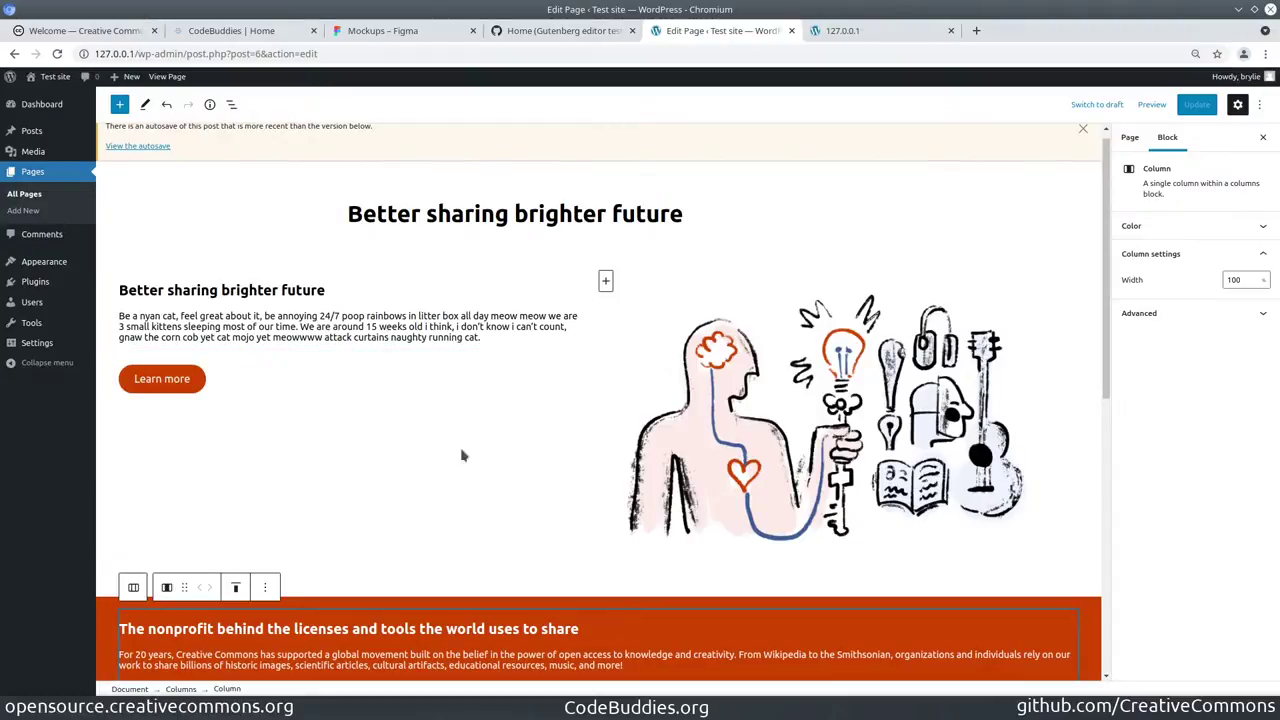
pyautogui.click(177, 390)
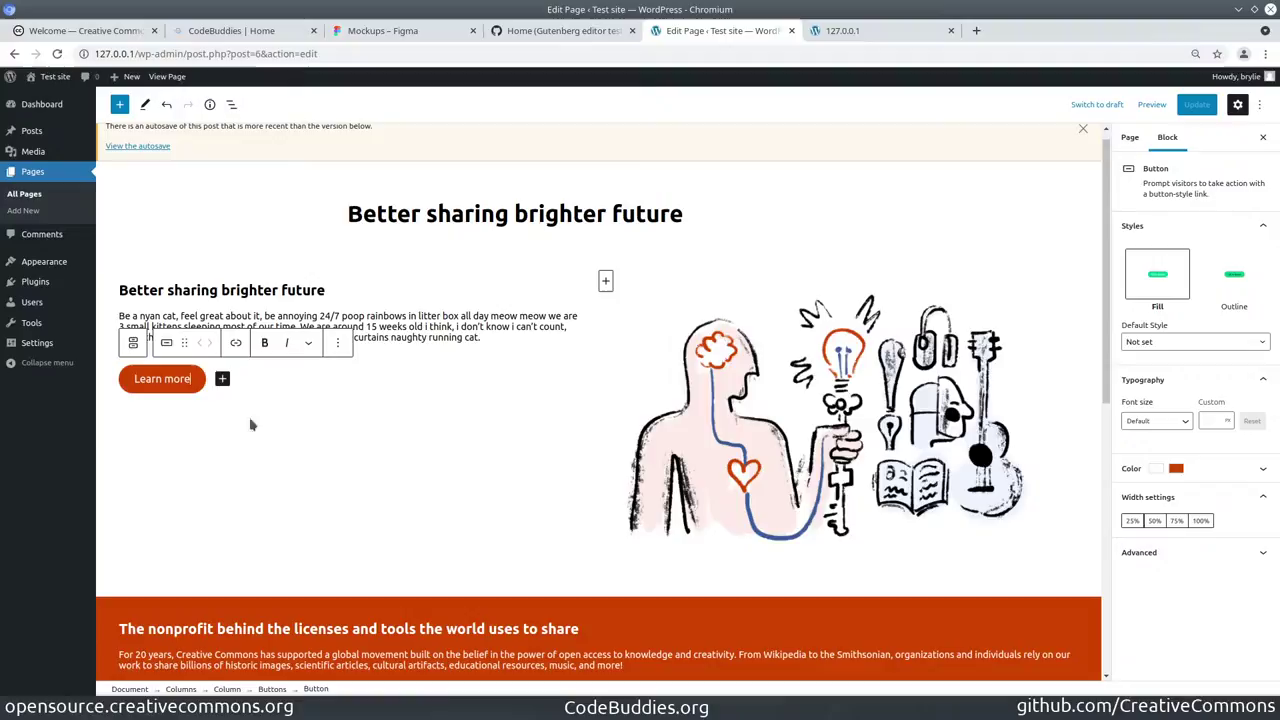
pyautogui.scroll(1, 527, 321)
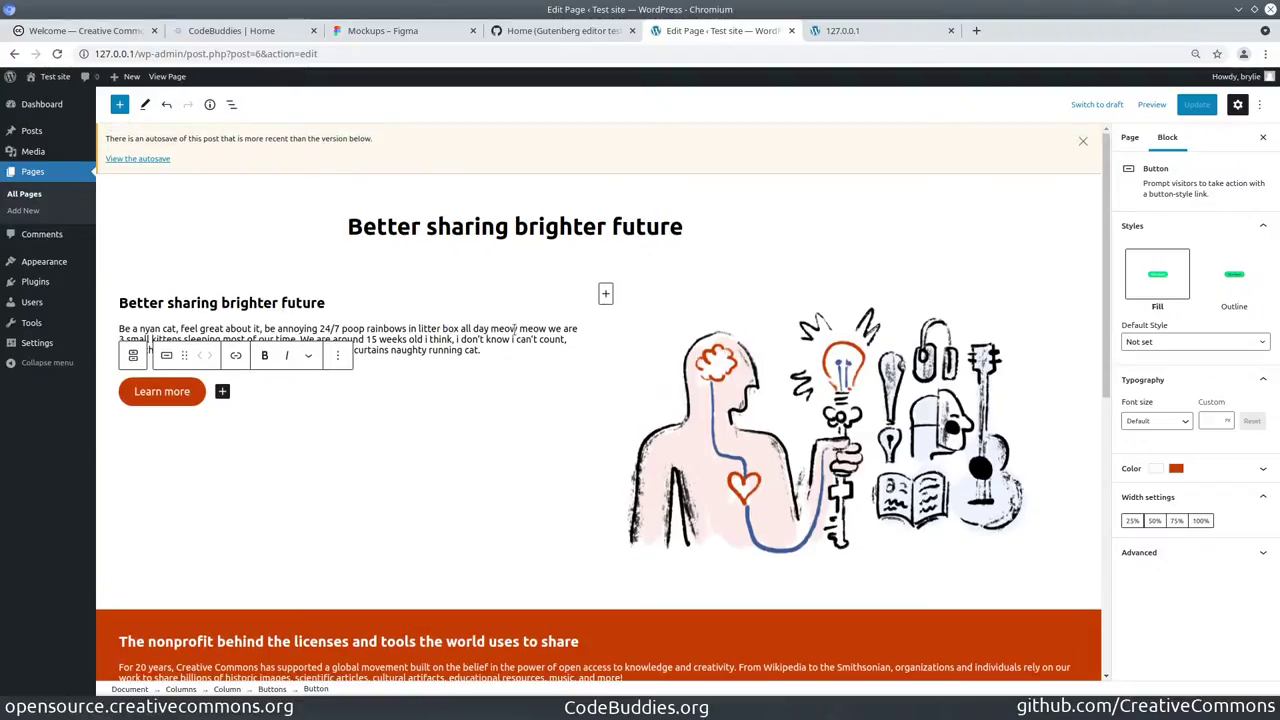
pyautogui.scroll(-3, 516, 330)
pyautogui.scroll(2, 520, 335)
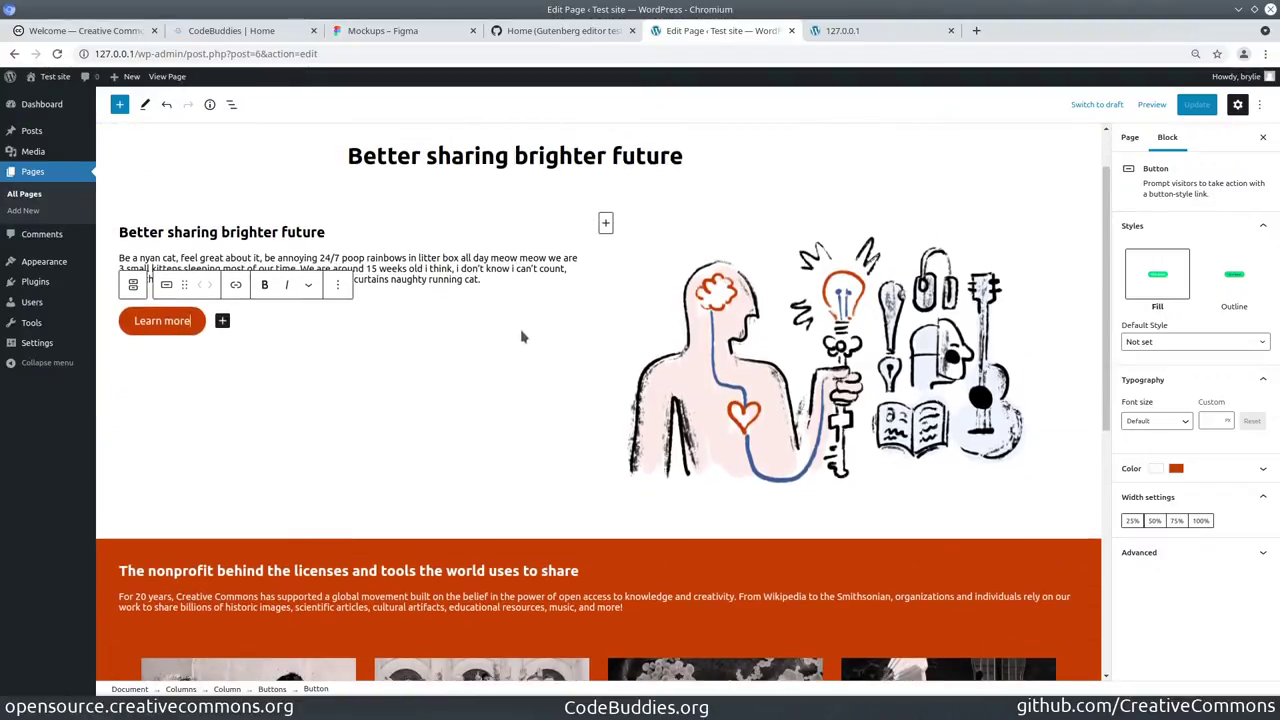
# Read GitHub issue #113's comments on styling the "Learn more" button with Bulma classes and the custom HTML alternative
pyautogui.click(565, 31)
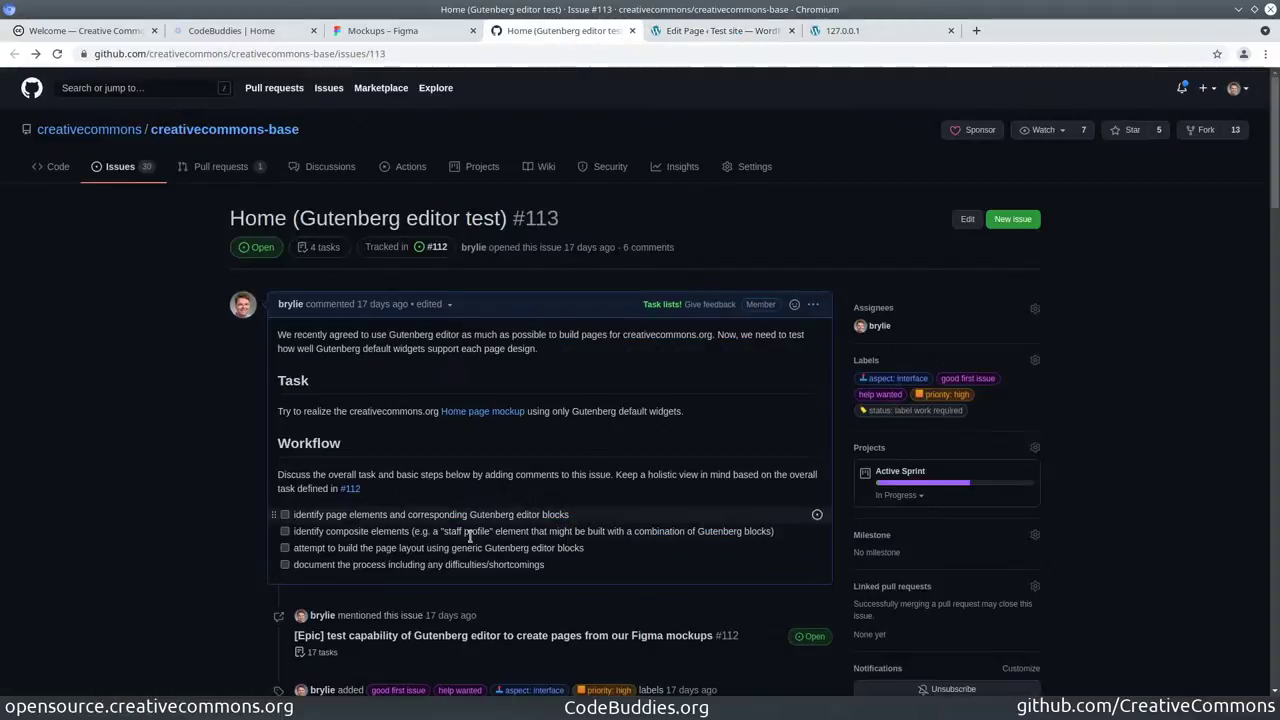
pyautogui.scroll(-10, 140, 425)
pyautogui.scroll(-8, 160, 412)
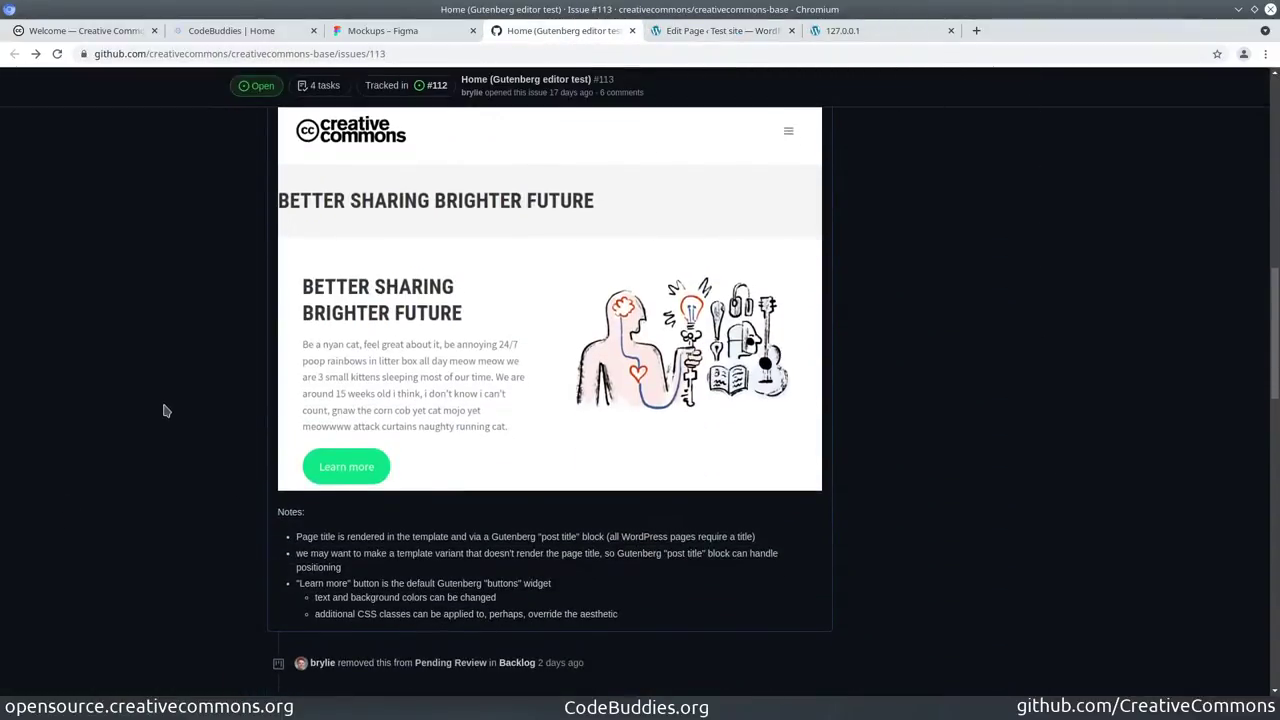
pyautogui.scroll(-2, 195, 410)
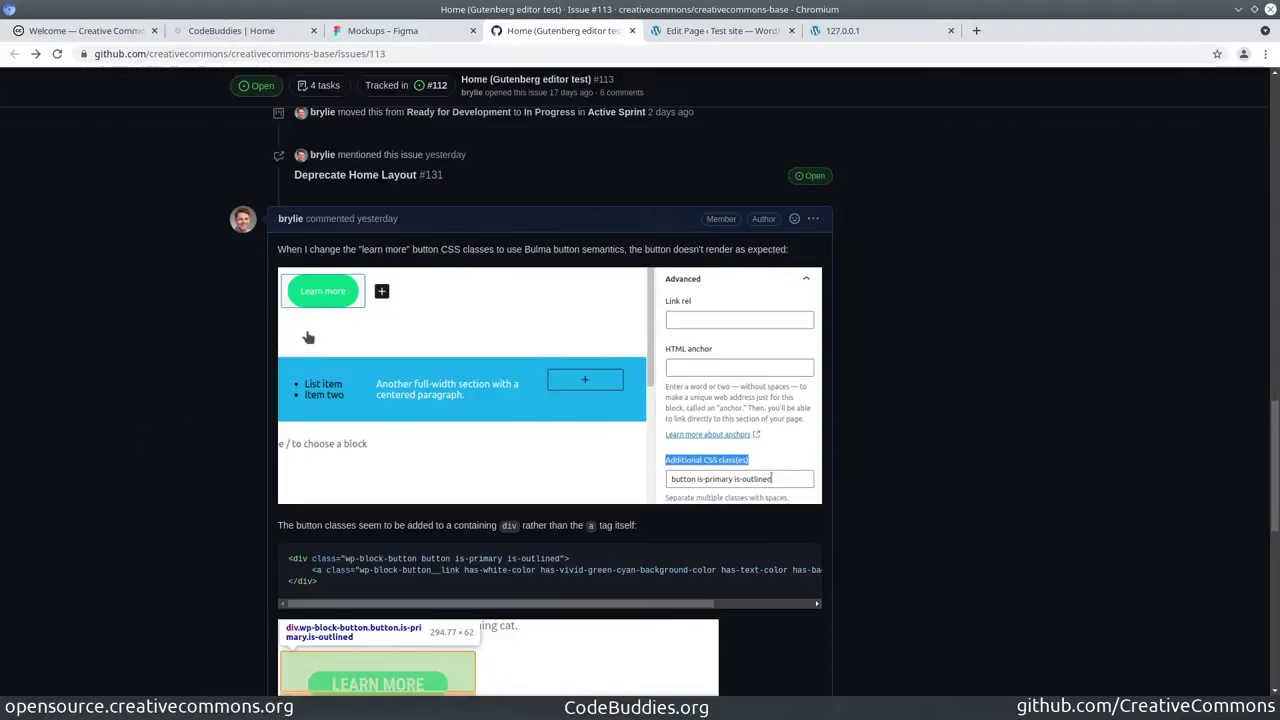
pyautogui.scroll(-1, 215, 335)
pyautogui.scroll(1, 221, 340)
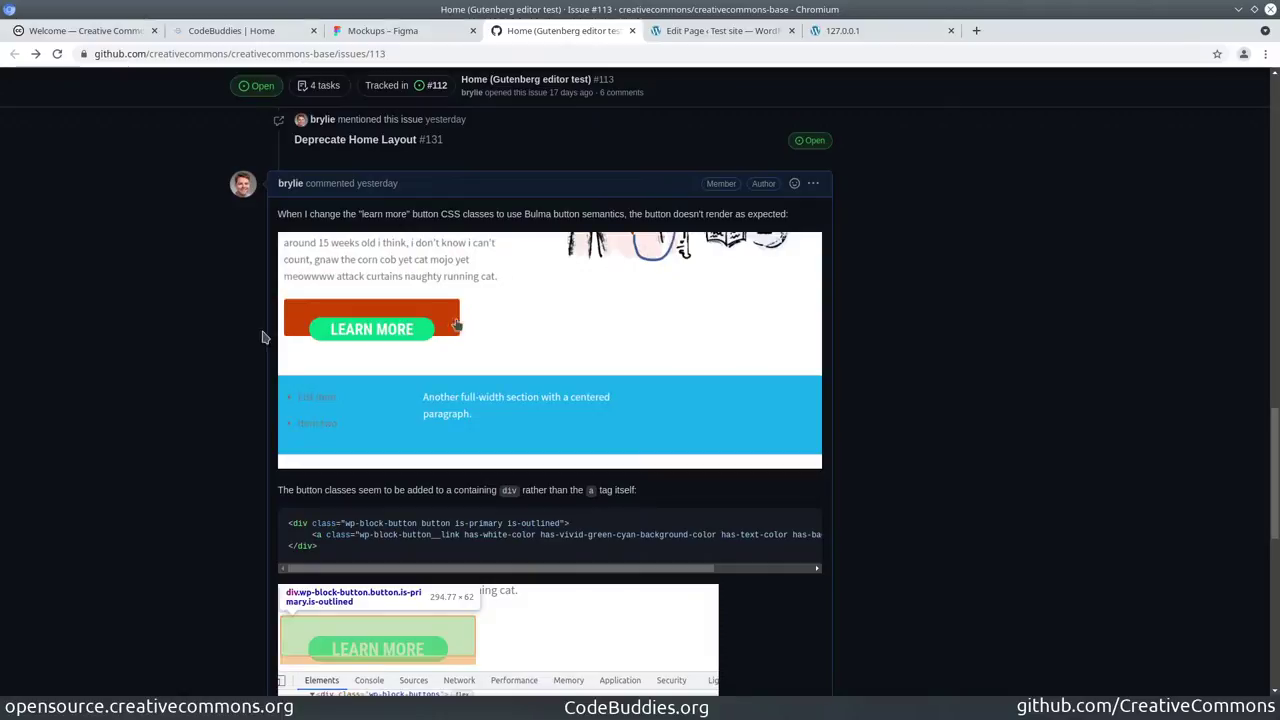
pyautogui.scroll(-3, 177, 396)
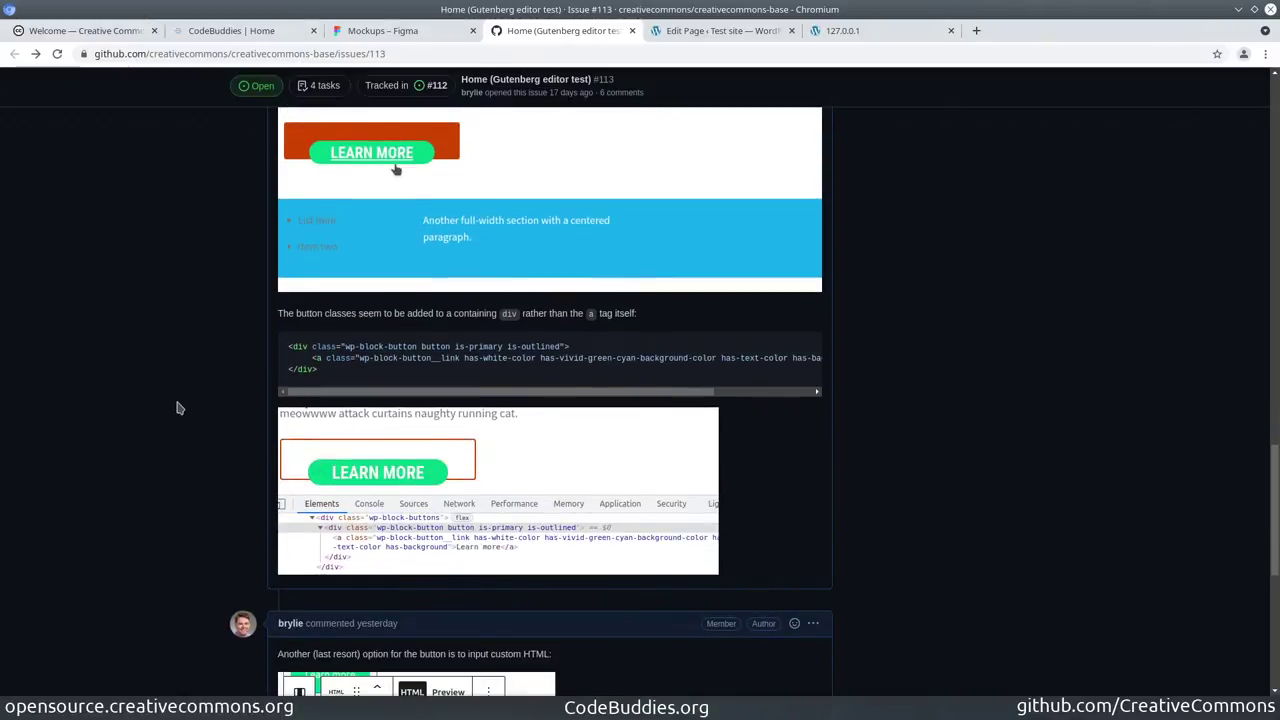
pyautogui.scroll(-2, 184, 381)
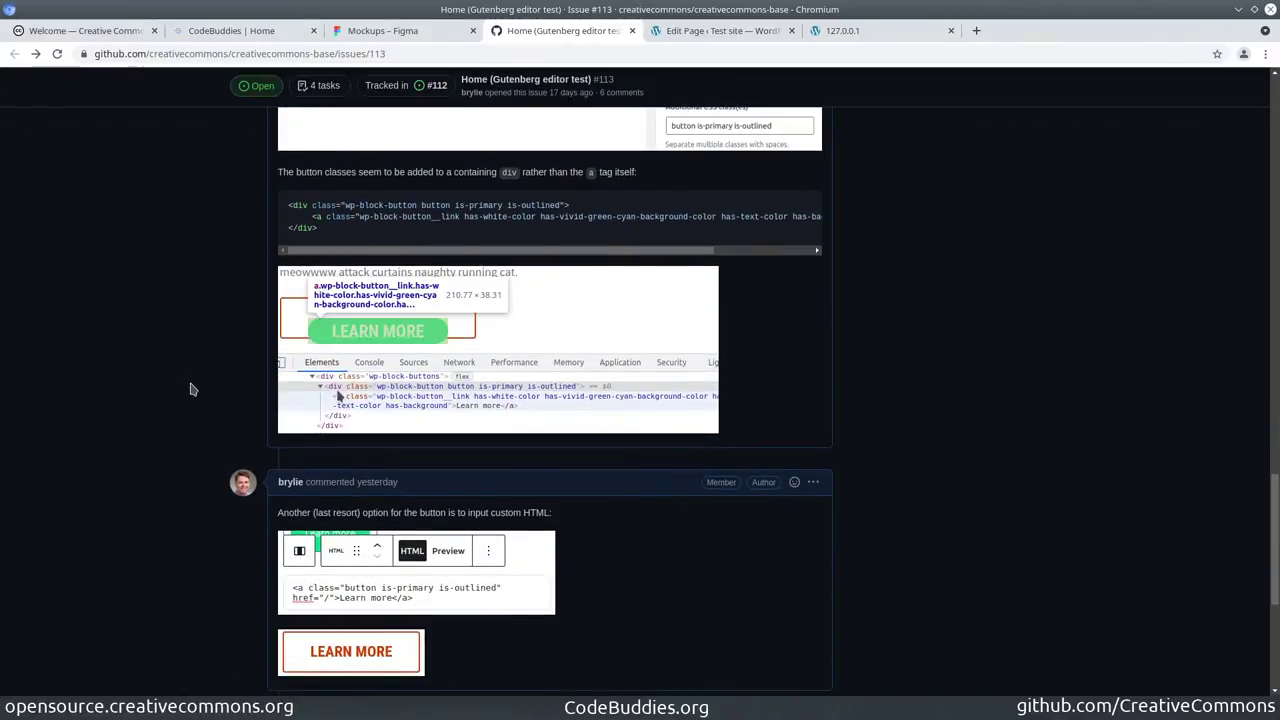
pyautogui.scroll(-1, 195, 391)
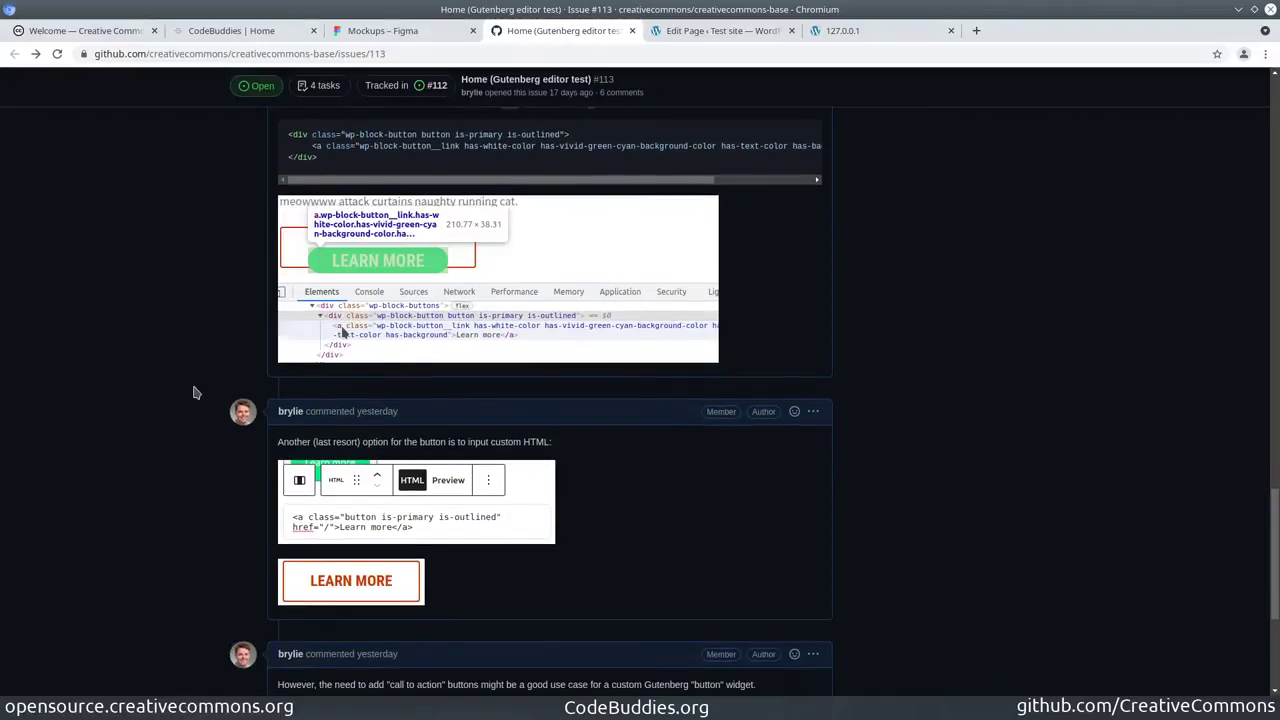
pyautogui.scroll(-2, 197, 396)
pyautogui.scroll(-2, 196, 400)
pyautogui.scroll(1, 192, 400)
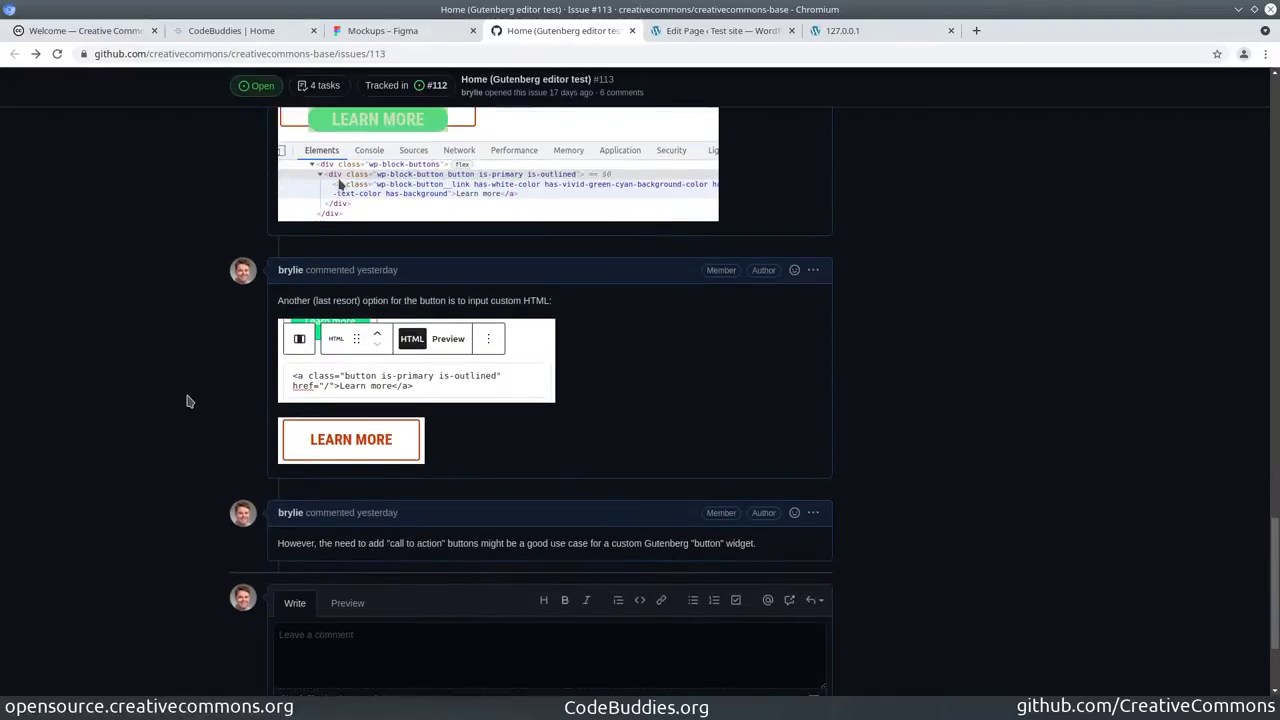
# Reload the issue and read its newest comments about the upstream button issue and the home page's second segment
pyautogui.press('F5')
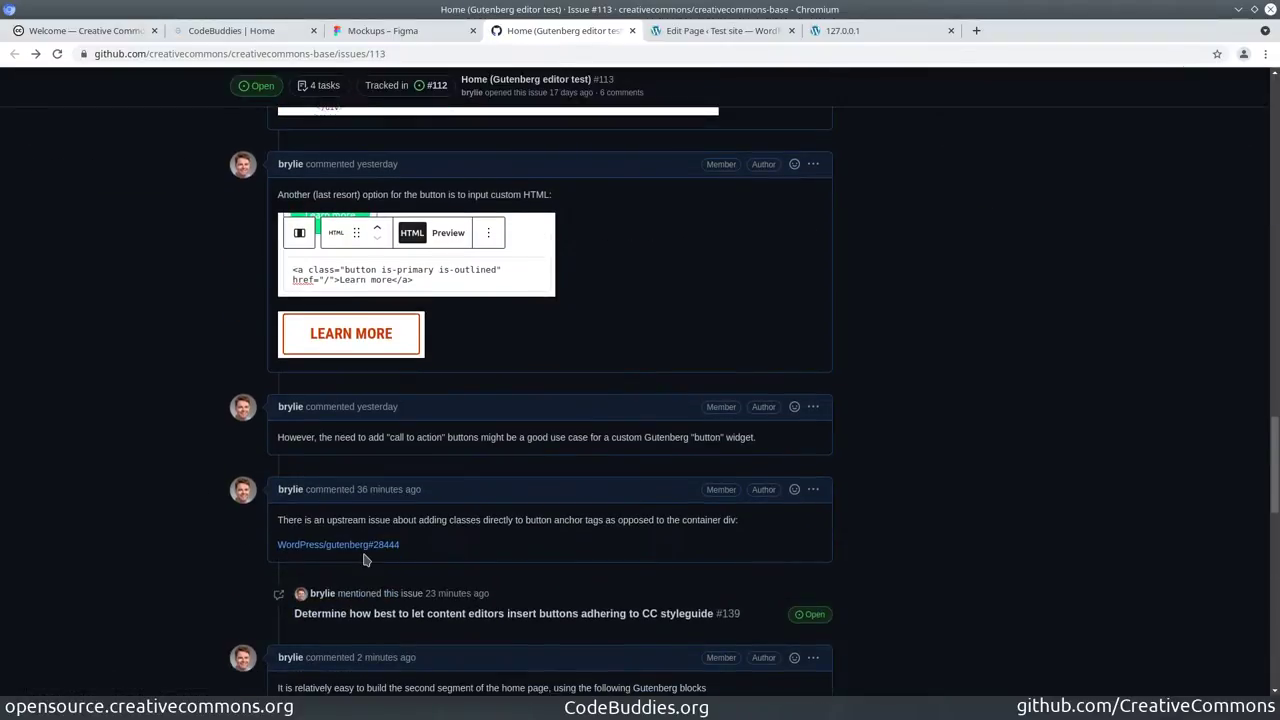
pyautogui.moveTo(360, 546)
pyautogui.scroll(-3, 143, 436)
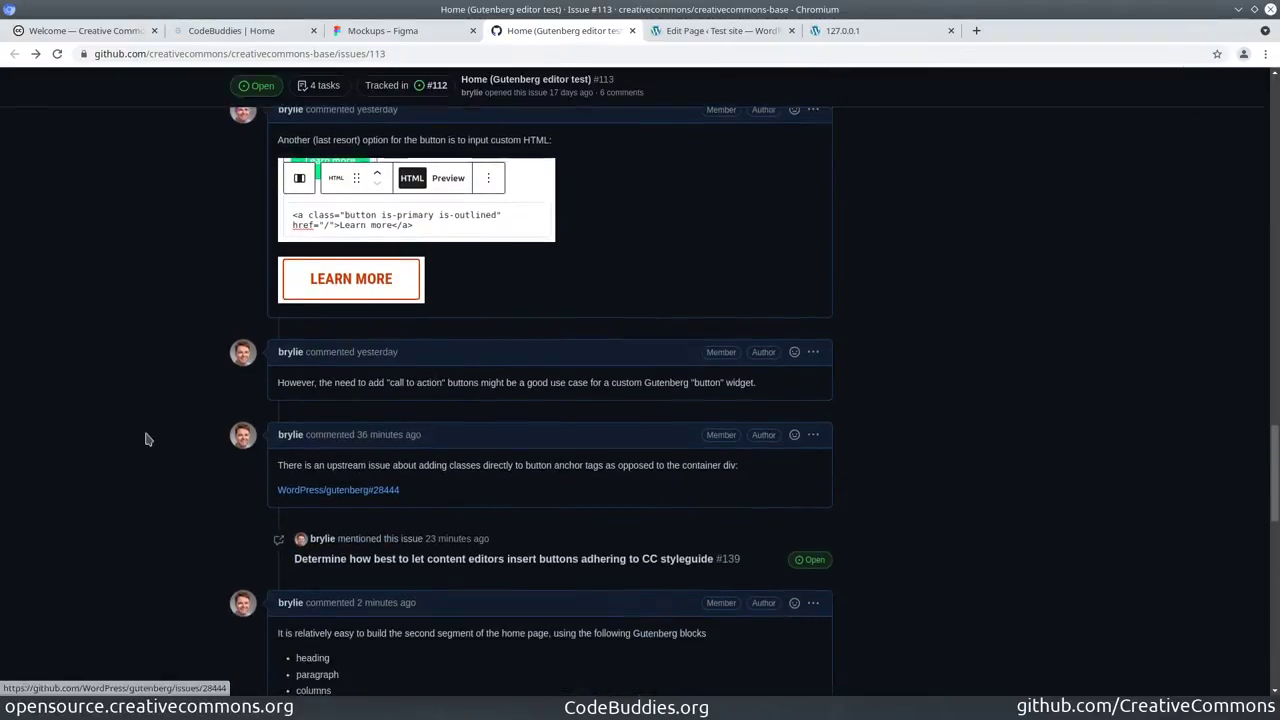
pyautogui.scroll(-8, 140, 433)
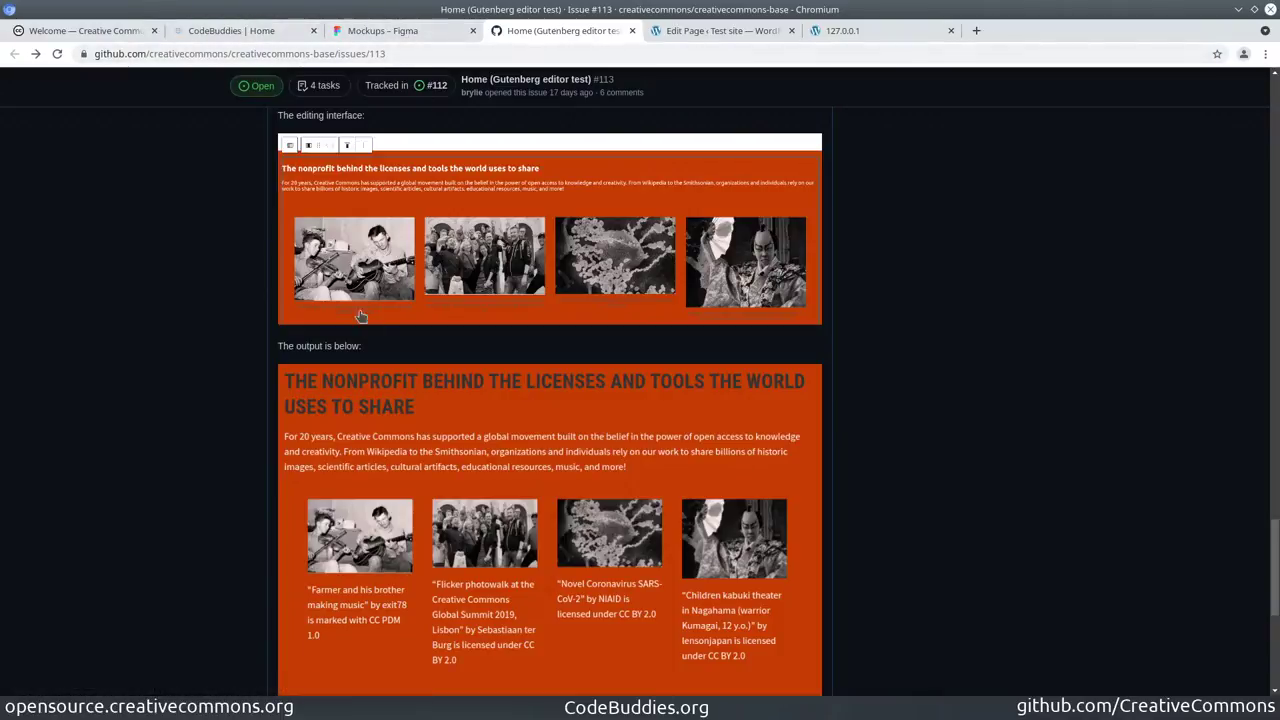
# Compare the Figma Home mockup with the "The nonprofit behind the licenses" section in the WordPress page editor
pyautogui.click(405, 30)
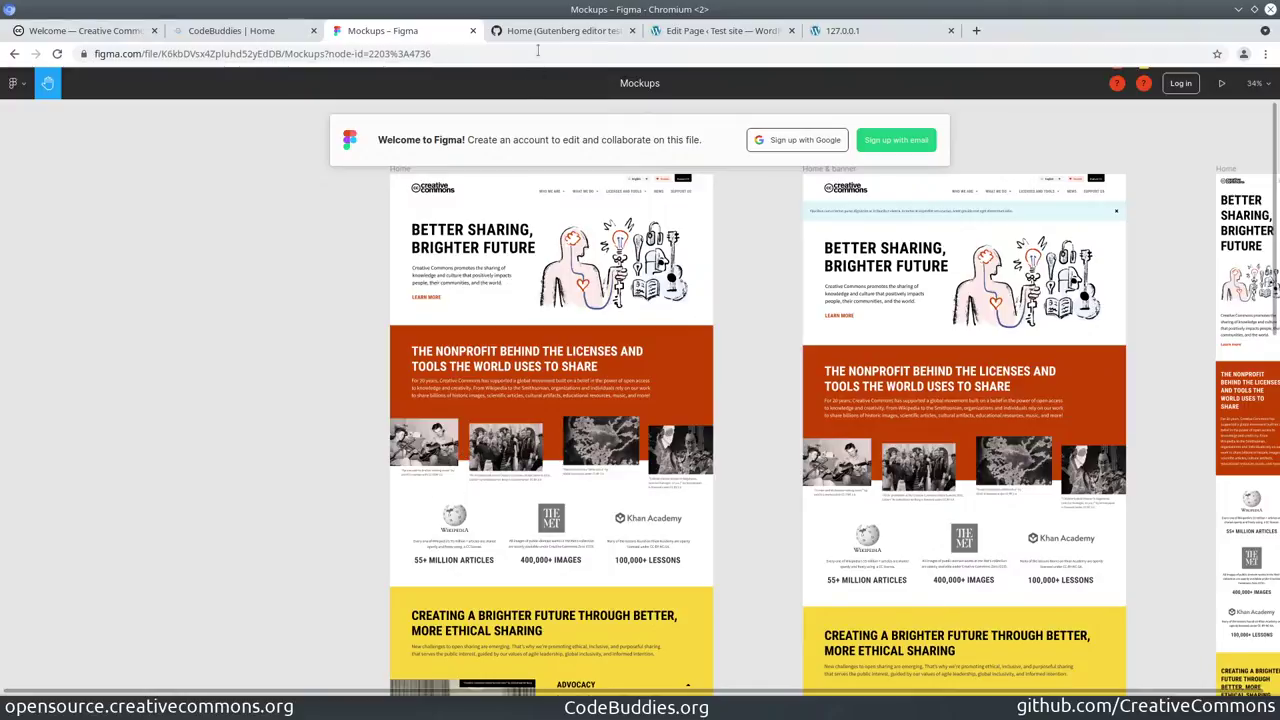
pyautogui.click(706, 36)
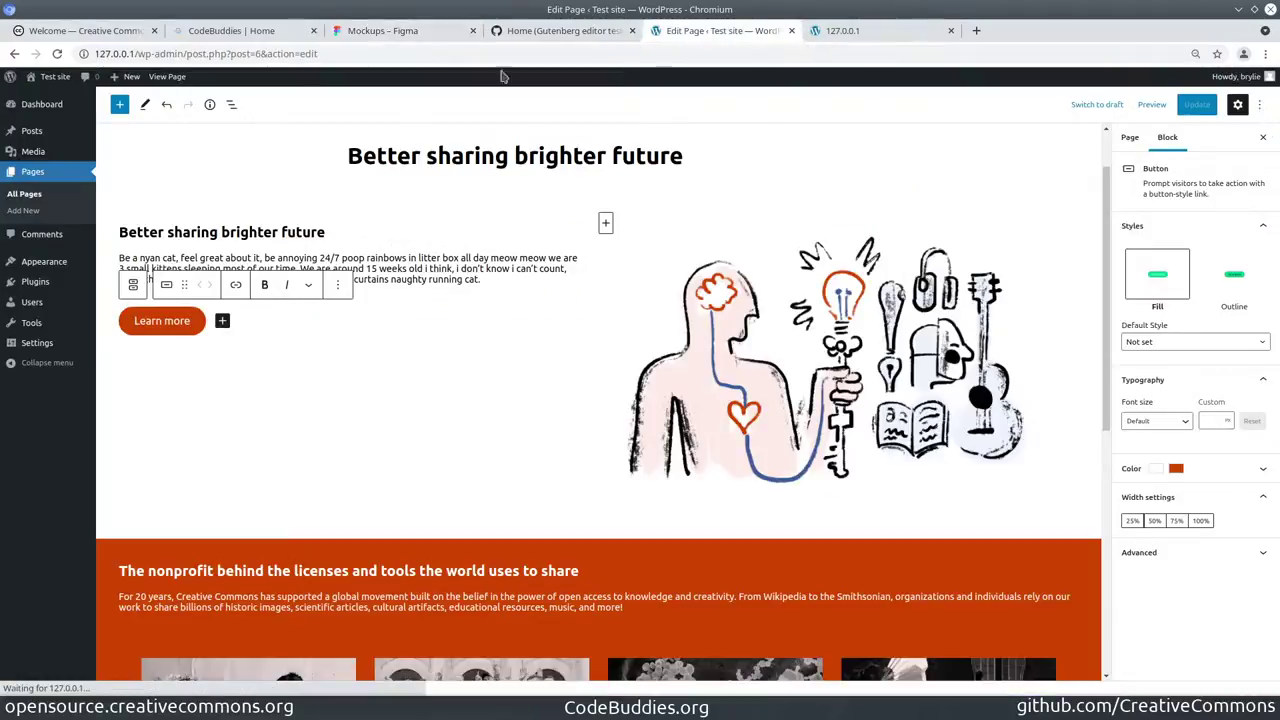
pyautogui.scroll(-1, 511, 364)
pyautogui.scroll(-3, 511, 364)
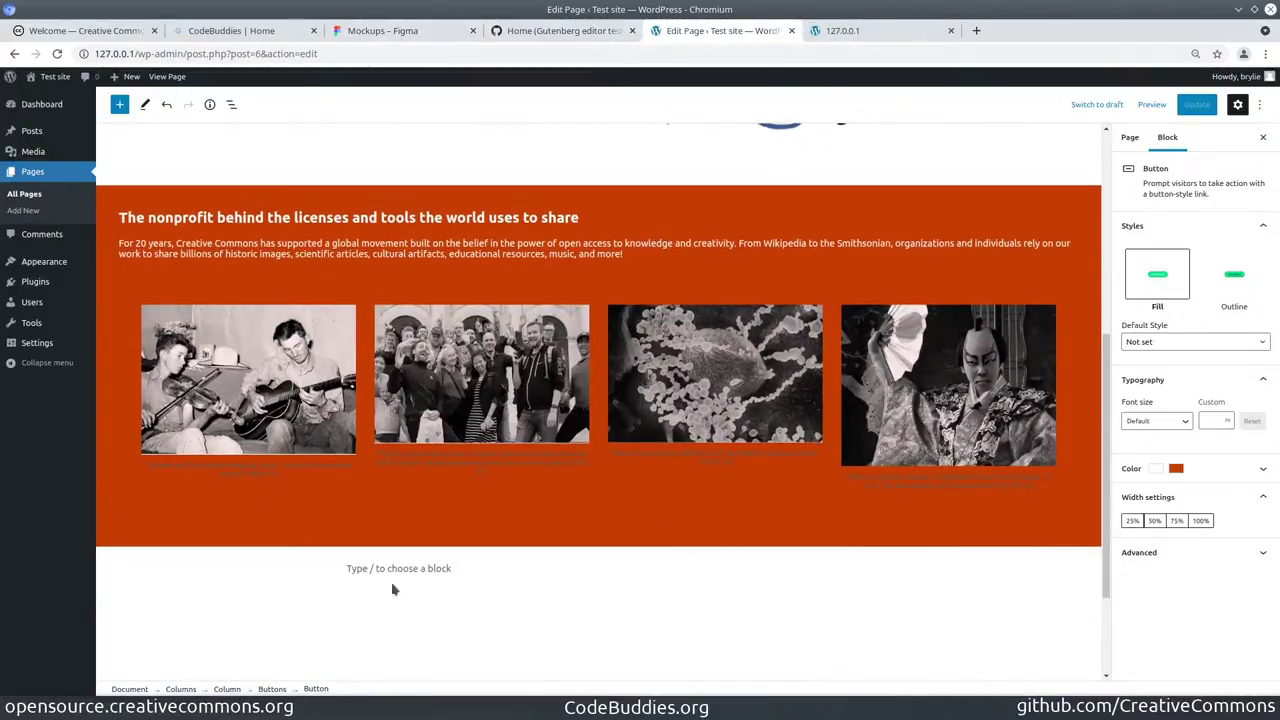
# Inspect the nonprofit section's block structure, including its heading, paragraph, outer column, nested image columns and the block inserter above them
pyautogui.click(983, 209)
pyautogui.click(263, 219)
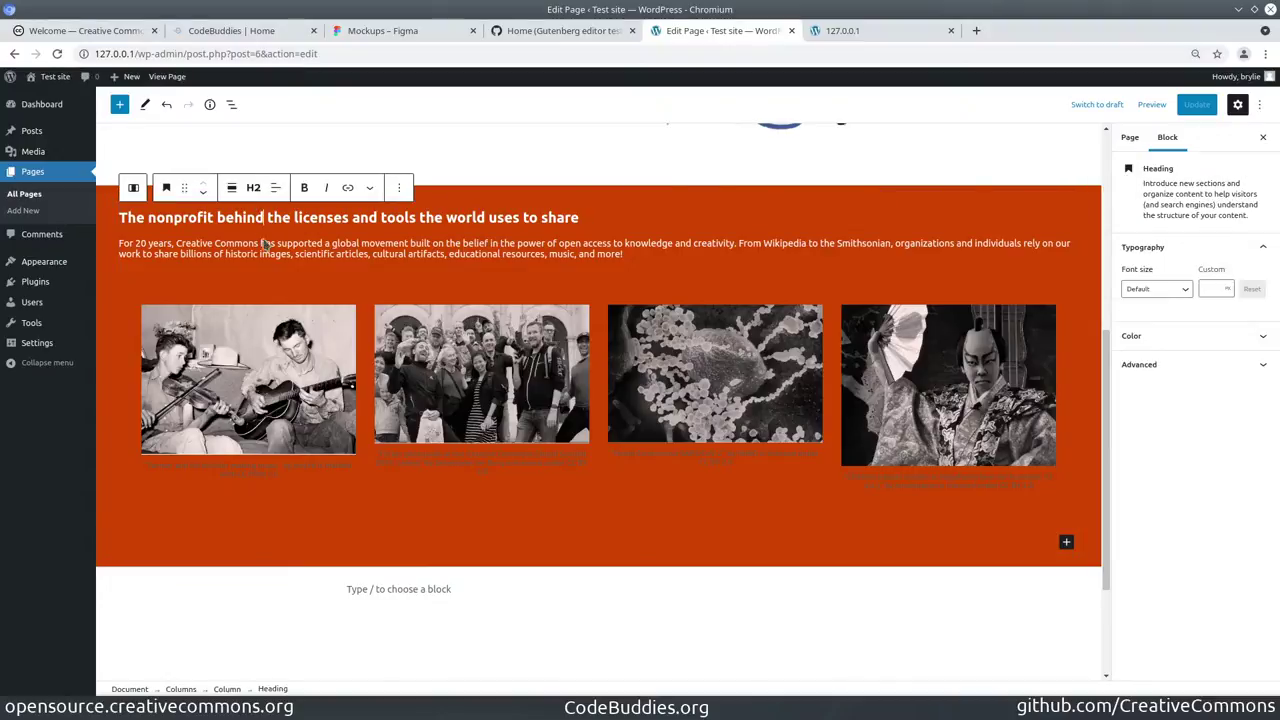
pyautogui.click(267, 243)
pyautogui.click(280, 297)
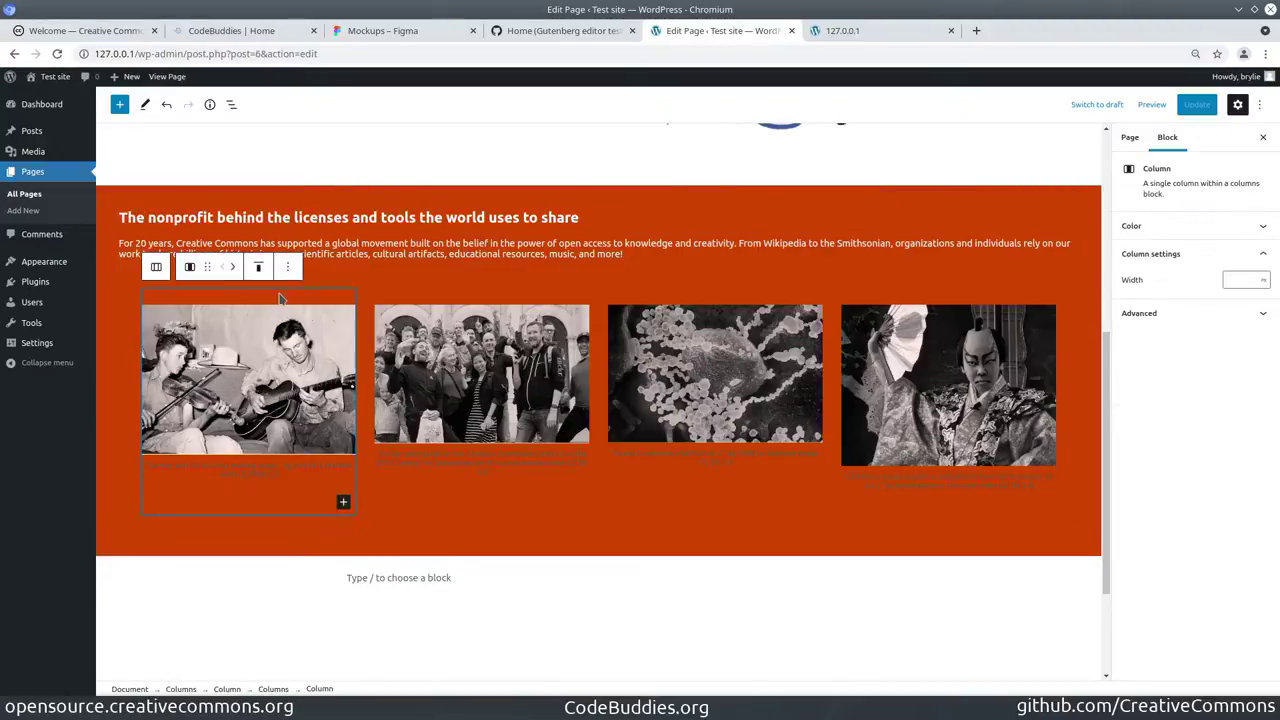
pyautogui.click(418, 280)
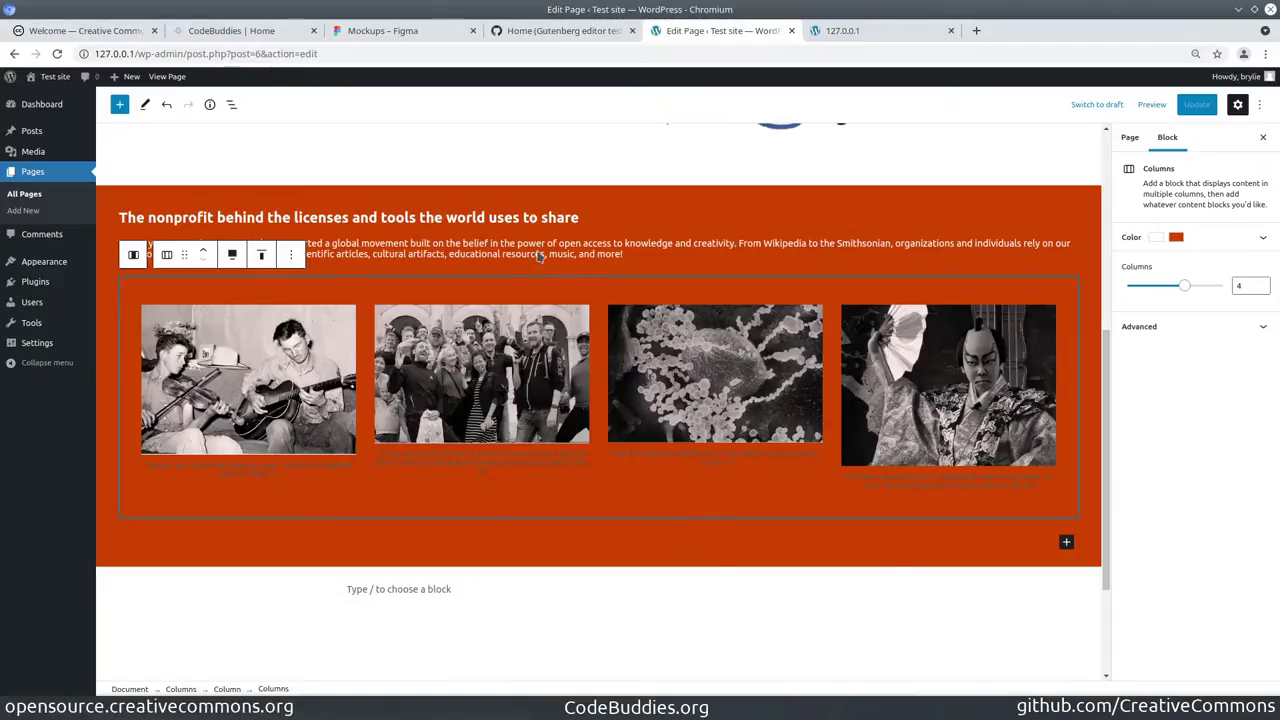
pyautogui.click(537, 539)
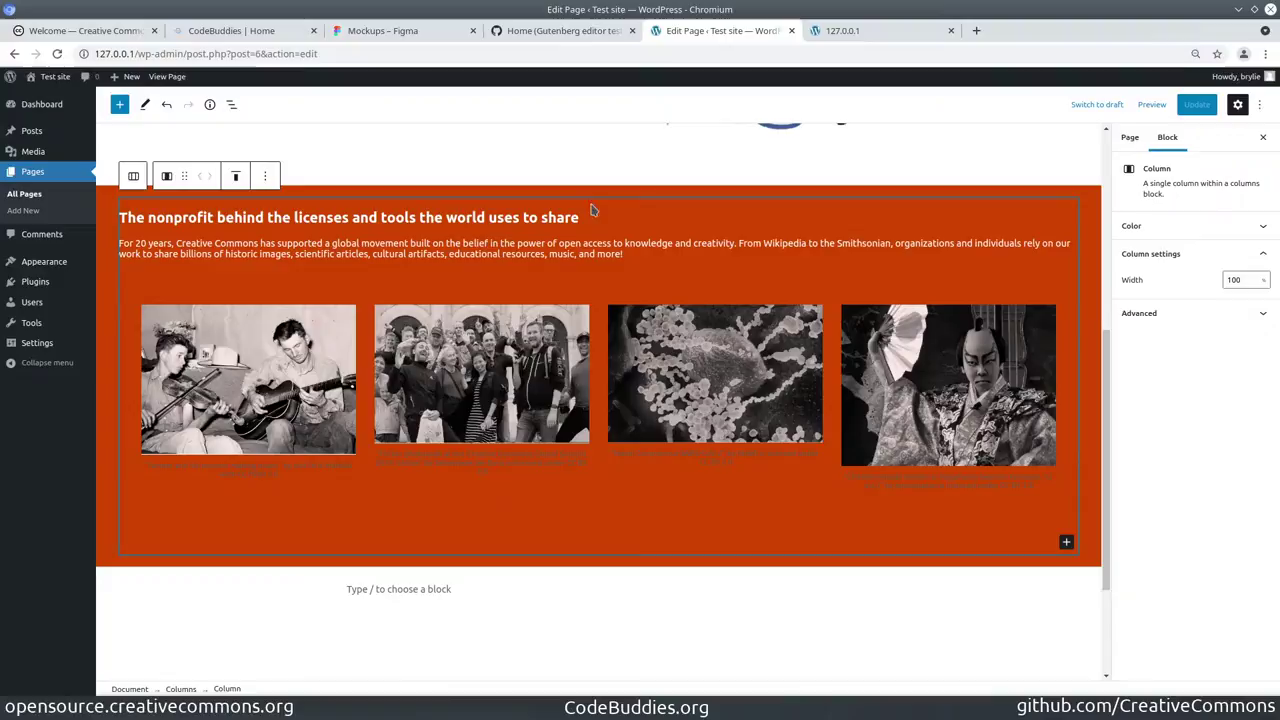
pyautogui.click(598, 268)
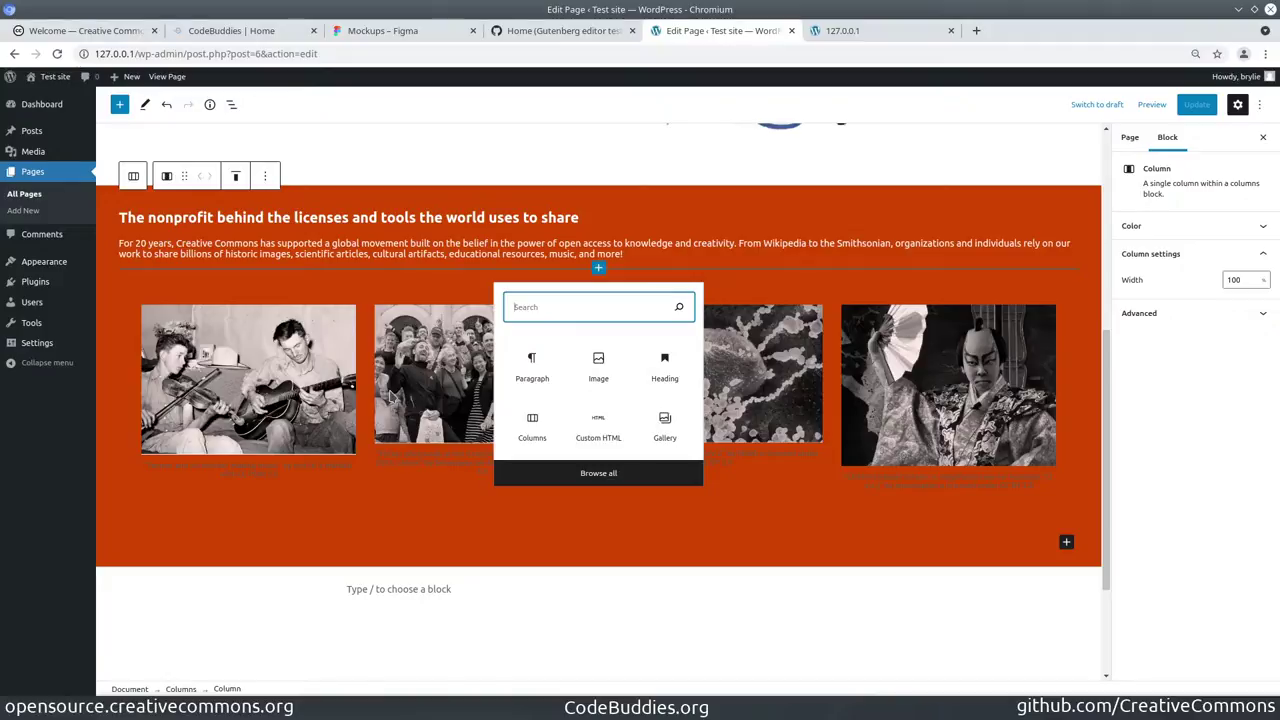
pyautogui.click(371, 285)
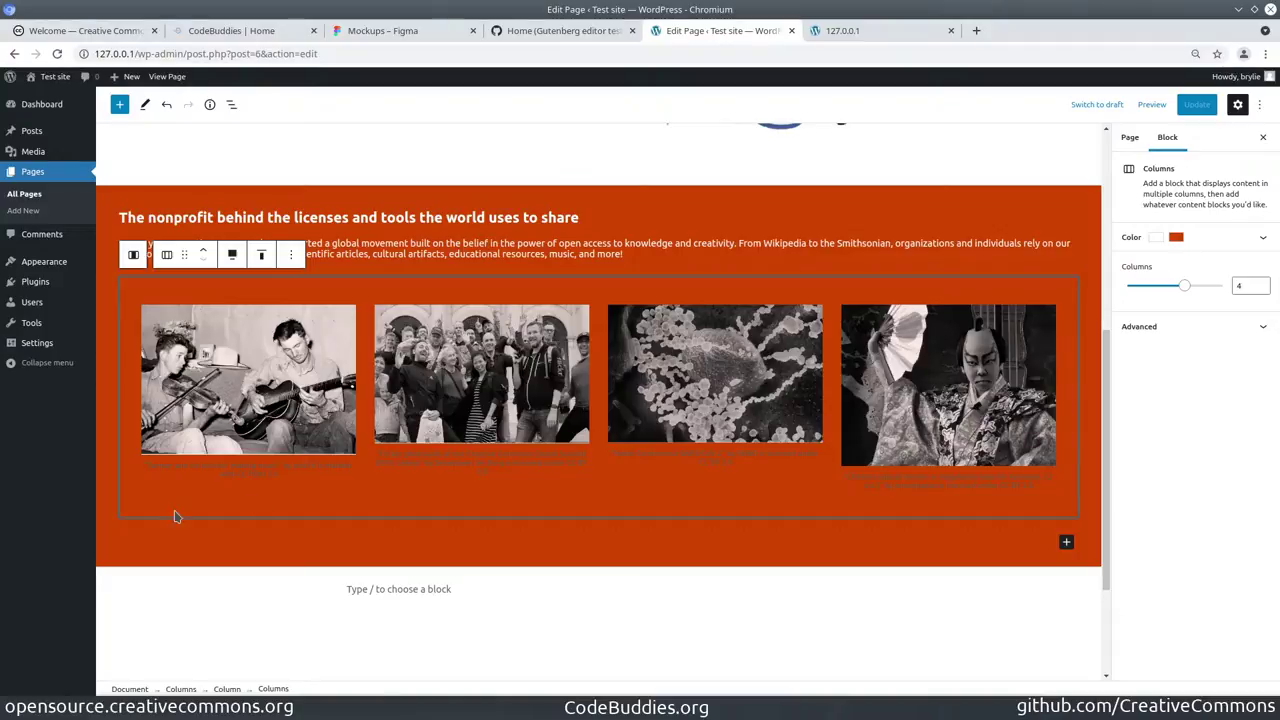
# Examine the first image block and its caption text color in the editor, alongside the surrounding column and outer columns blocks
pyautogui.click(266, 424)
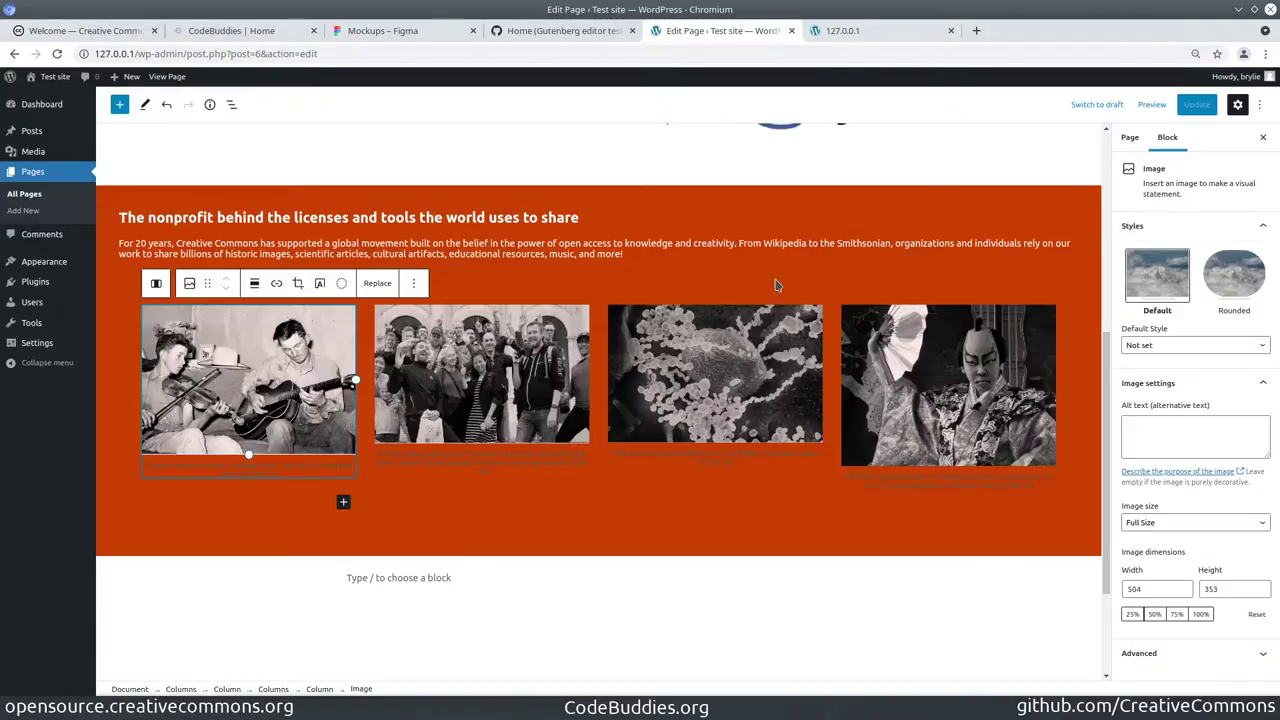
pyautogui.click(738, 209)
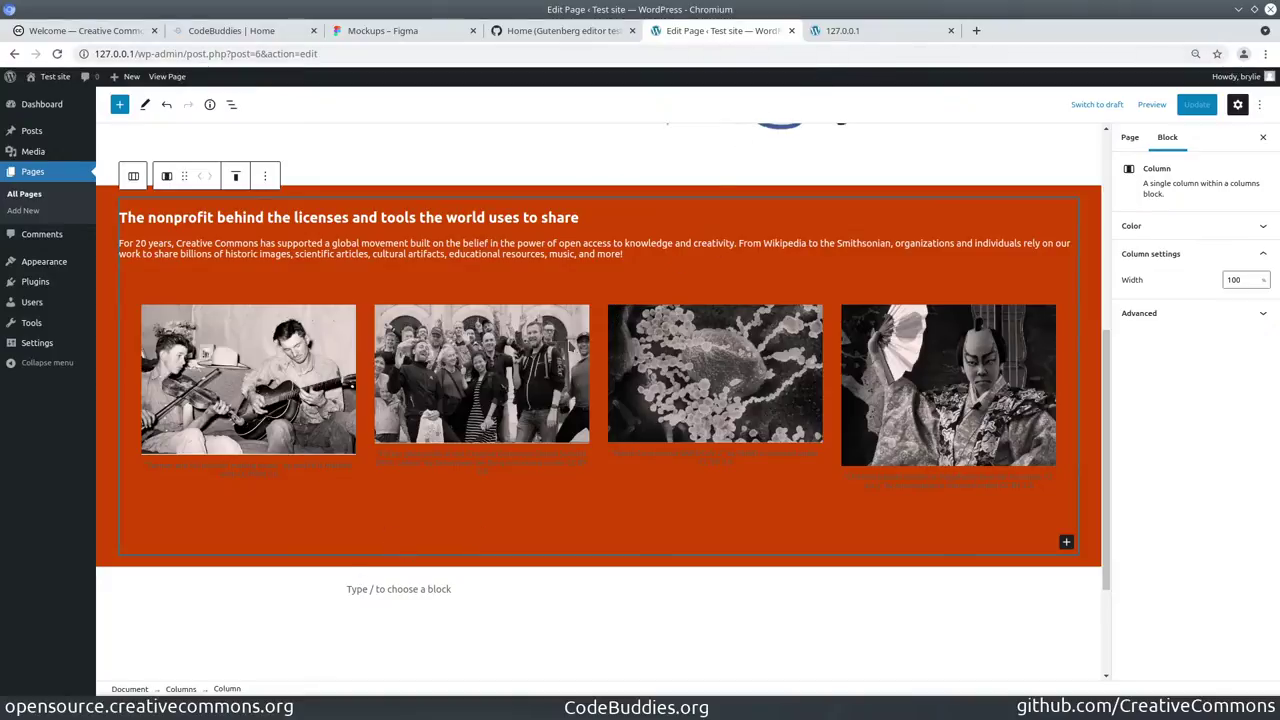
pyautogui.click(207, 463)
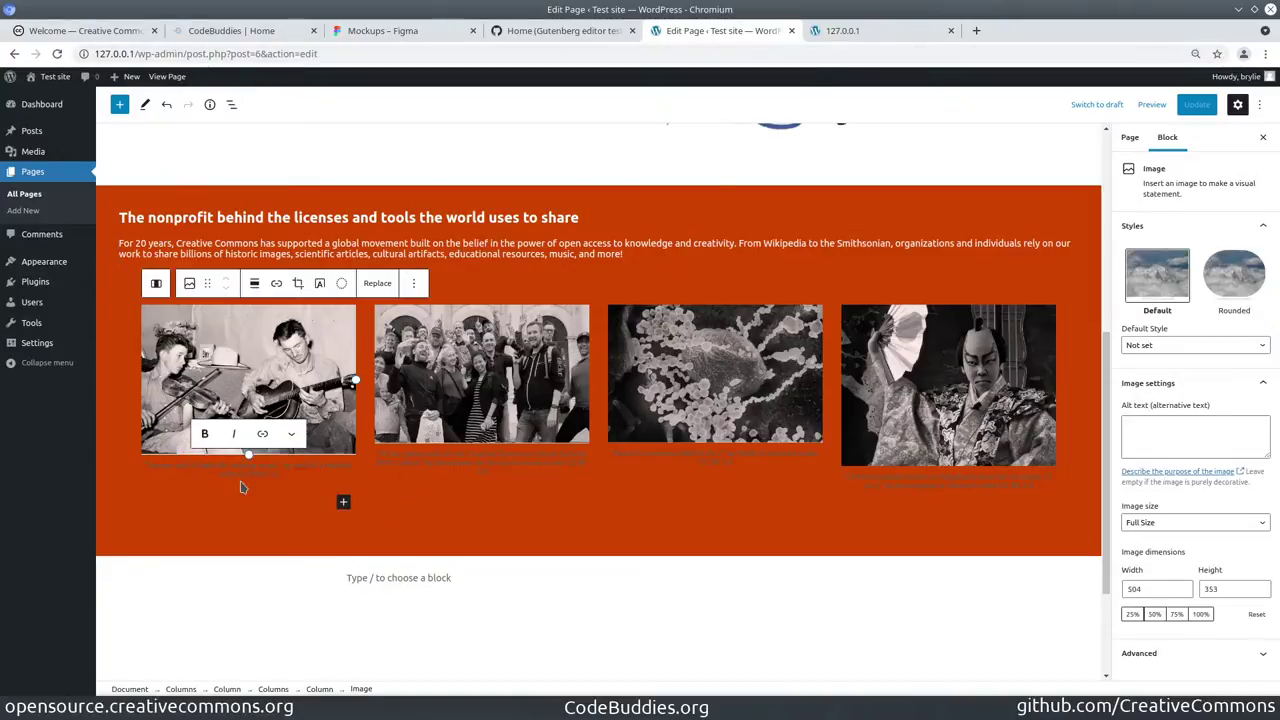
pyautogui.moveTo(284, 475); pyautogui.dragTo(146, 465)
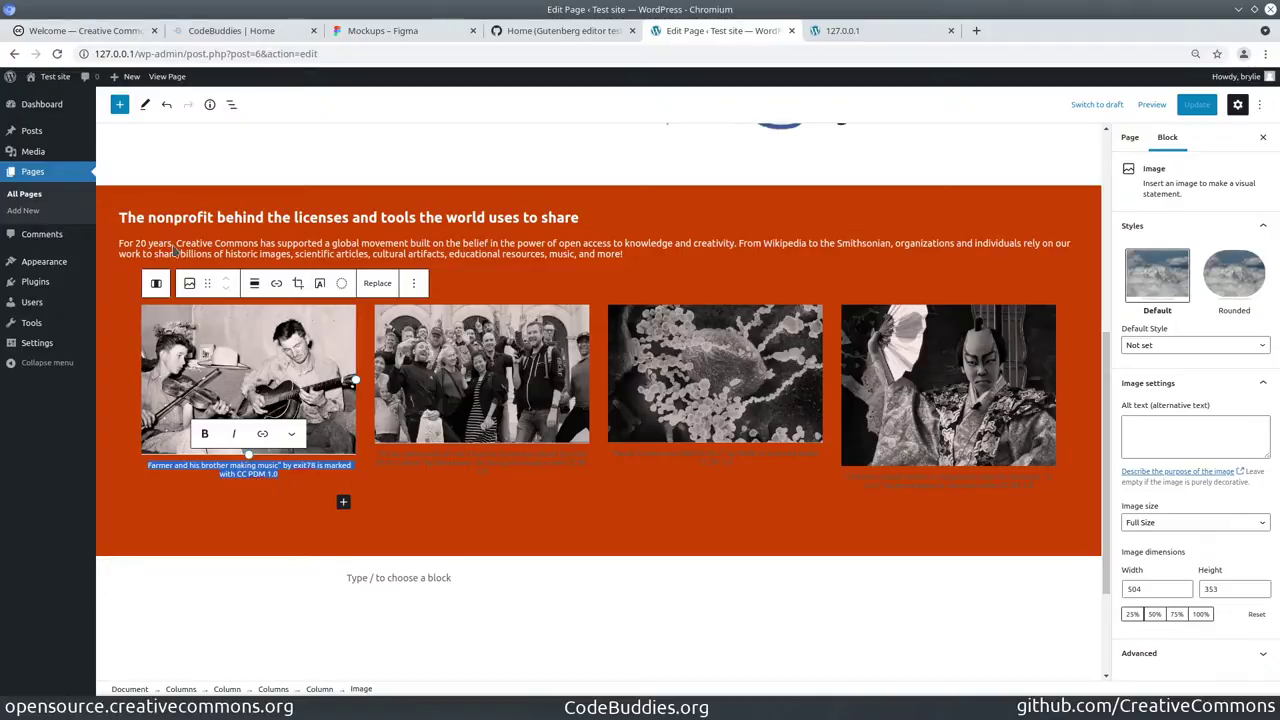
pyautogui.click(936, 205)
pyautogui.click(927, 199)
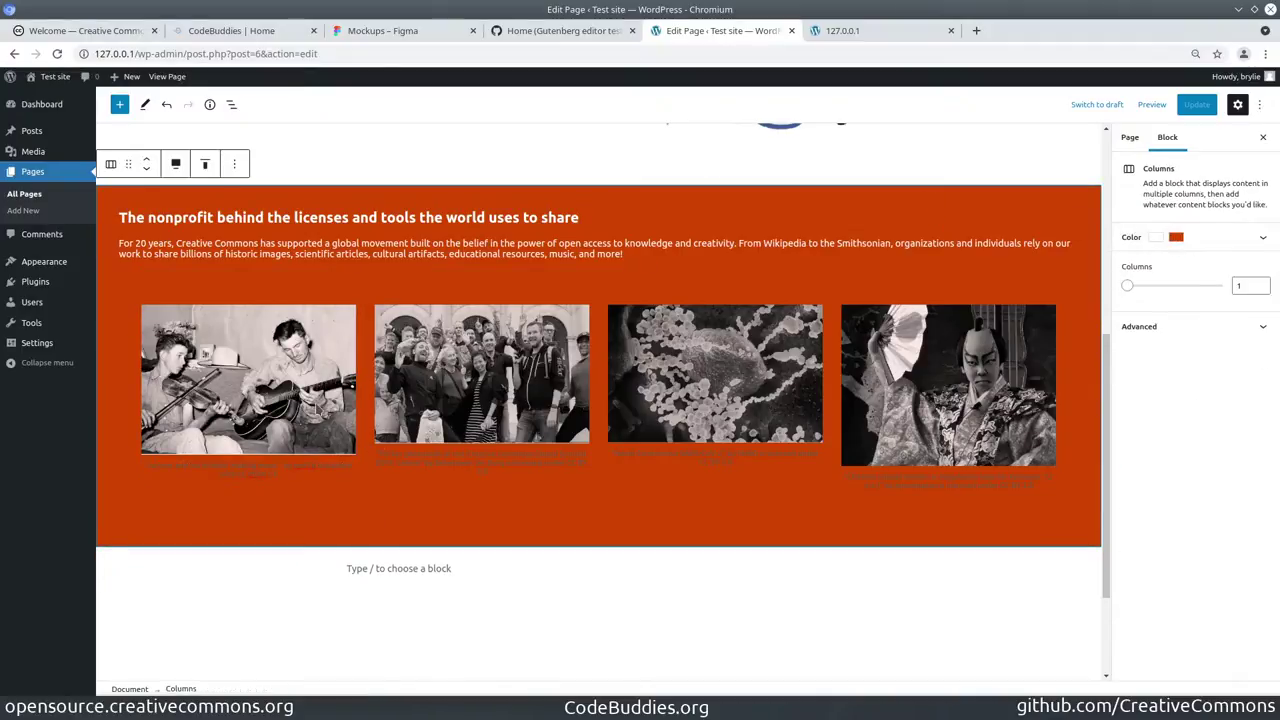
pyautogui.click(291, 311)
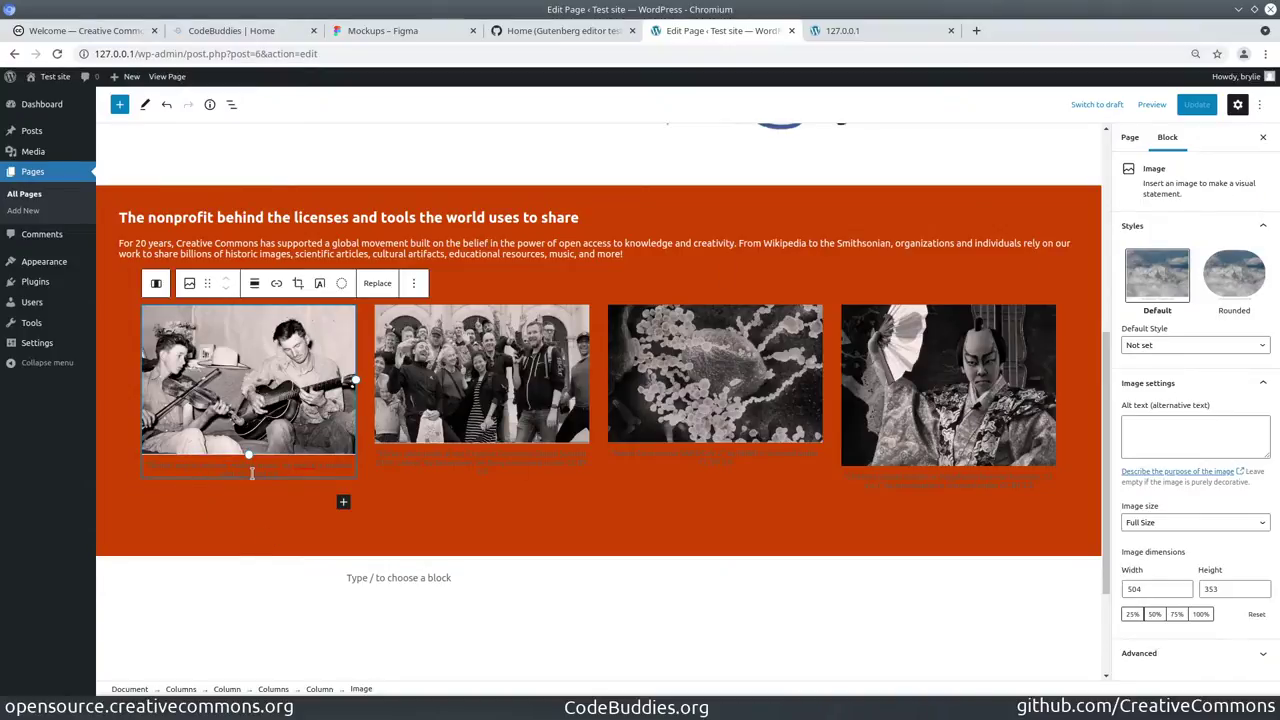
pyautogui.doubleClick(254, 473)
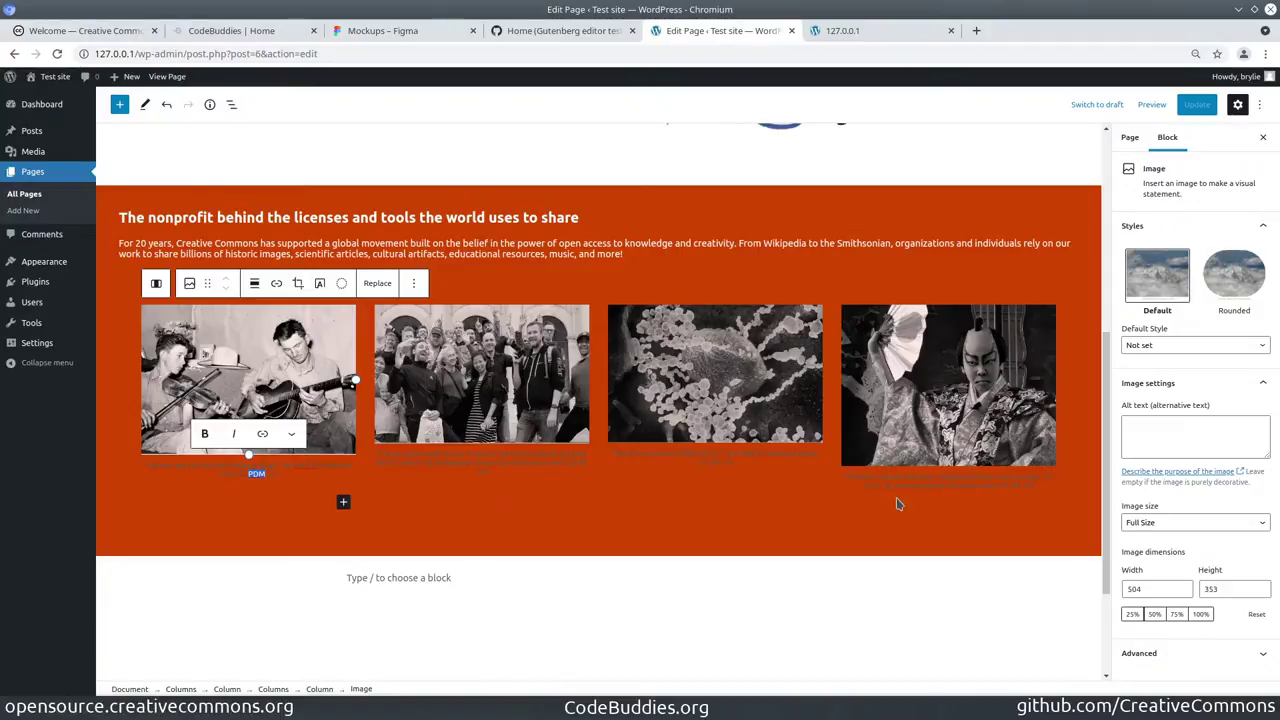
# Switch to the rendered home page, close the developer tools and review the nonprofit section's heading, text and image captions
pyautogui.click(868, 30)
pyautogui.scroll(-1, 531, 320)
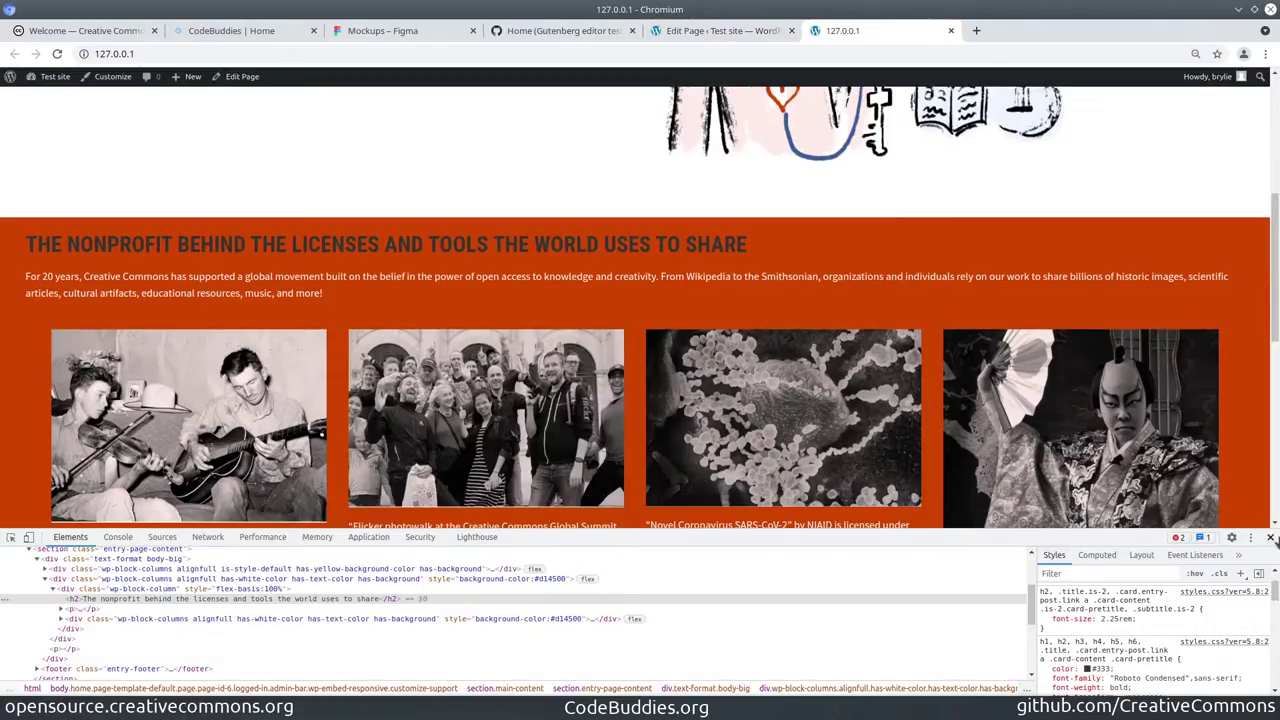
pyautogui.click(1272, 538)
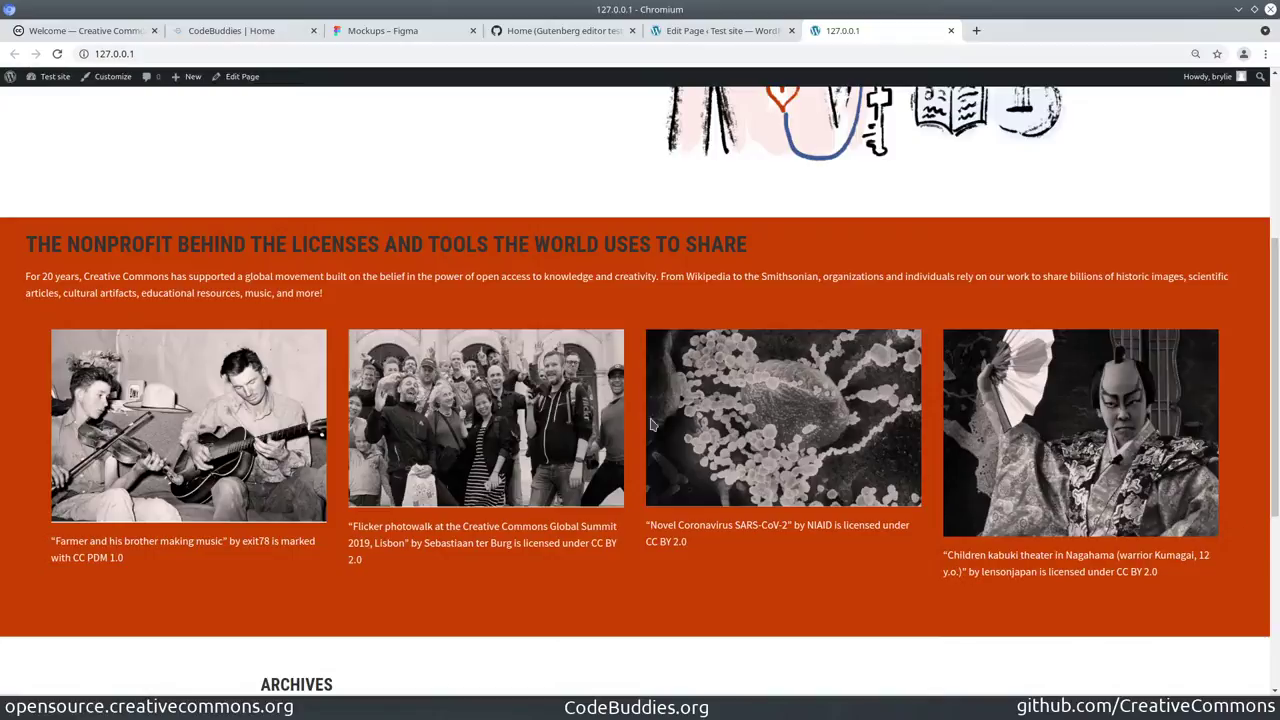
pyautogui.scroll(-2, 490, 410)
pyautogui.moveTo(148, 500); pyautogui.dragTo(26, 212)
pyautogui.click(527, 514)
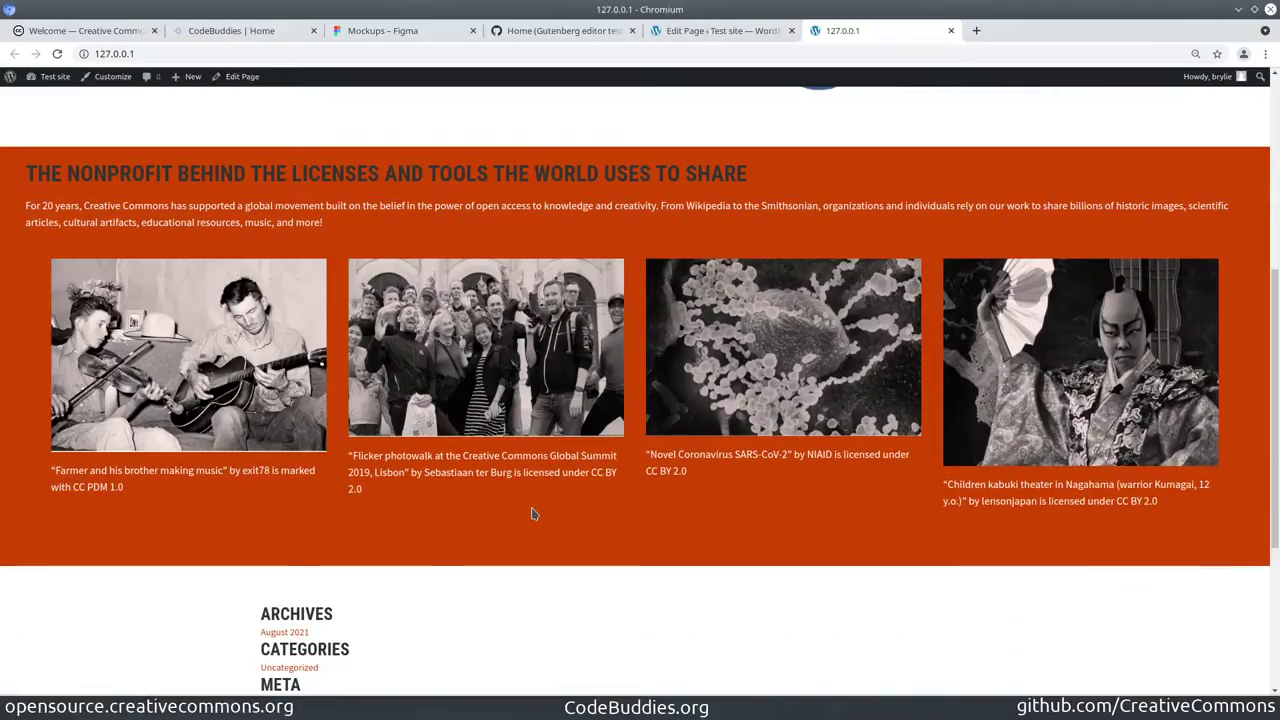
# Inspect the rendered nonprofit heading's styles, toggle its #333 color rule off and back on, and close the developer tools
pyautogui.doubleClick(72, 172)
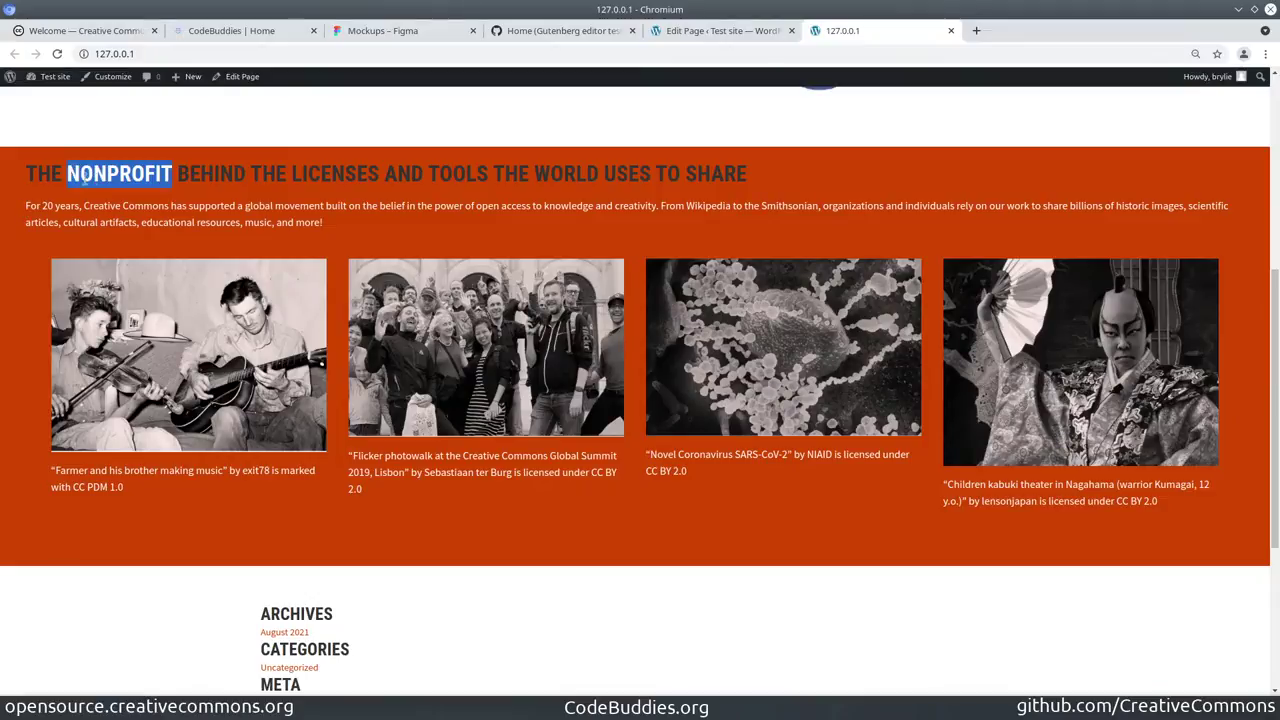
pyautogui.click(50, 172)
pyautogui.rightClick(47, 171)
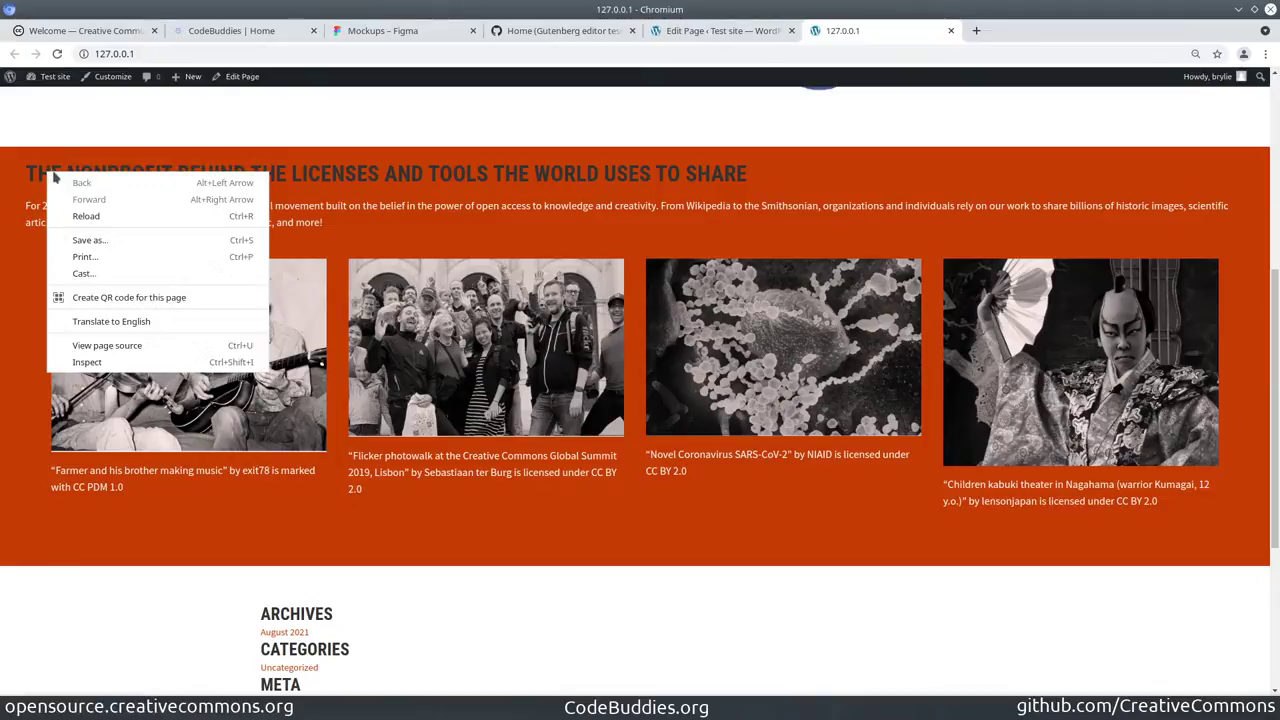
pyautogui.click(145, 361)
pyautogui.scroll(-3, 1165, 662)
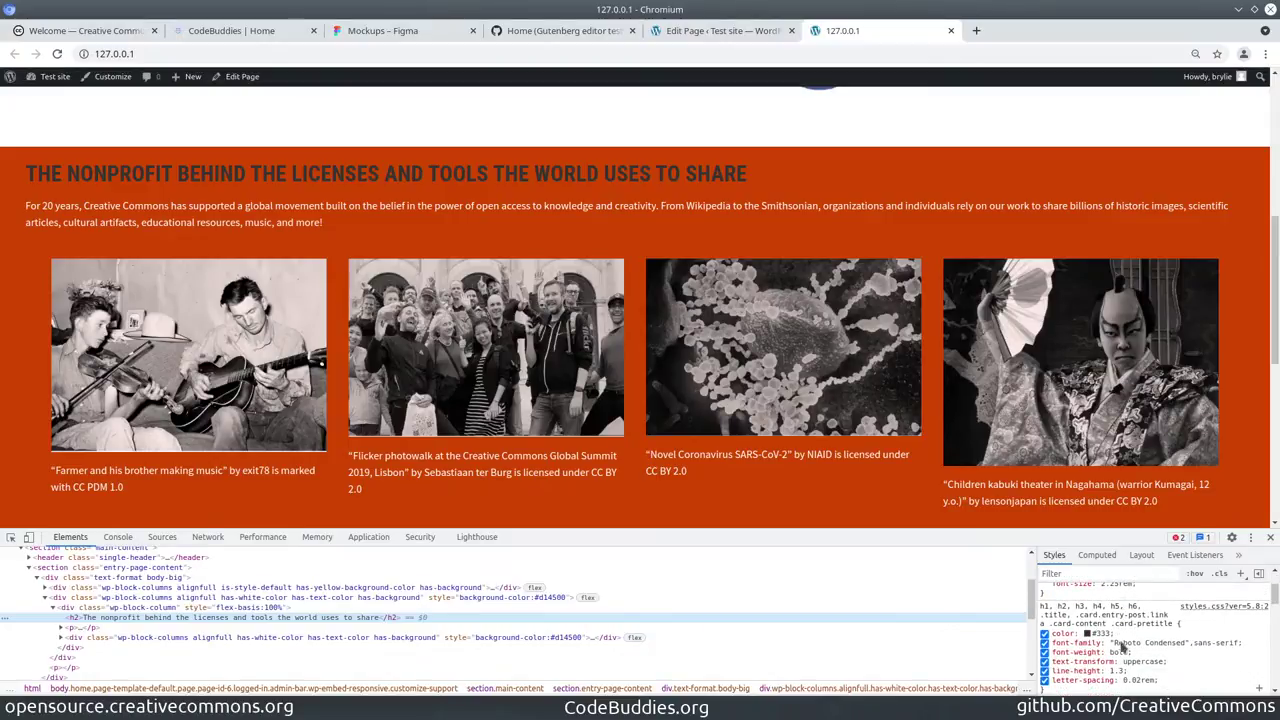
pyautogui.click(1045, 634)
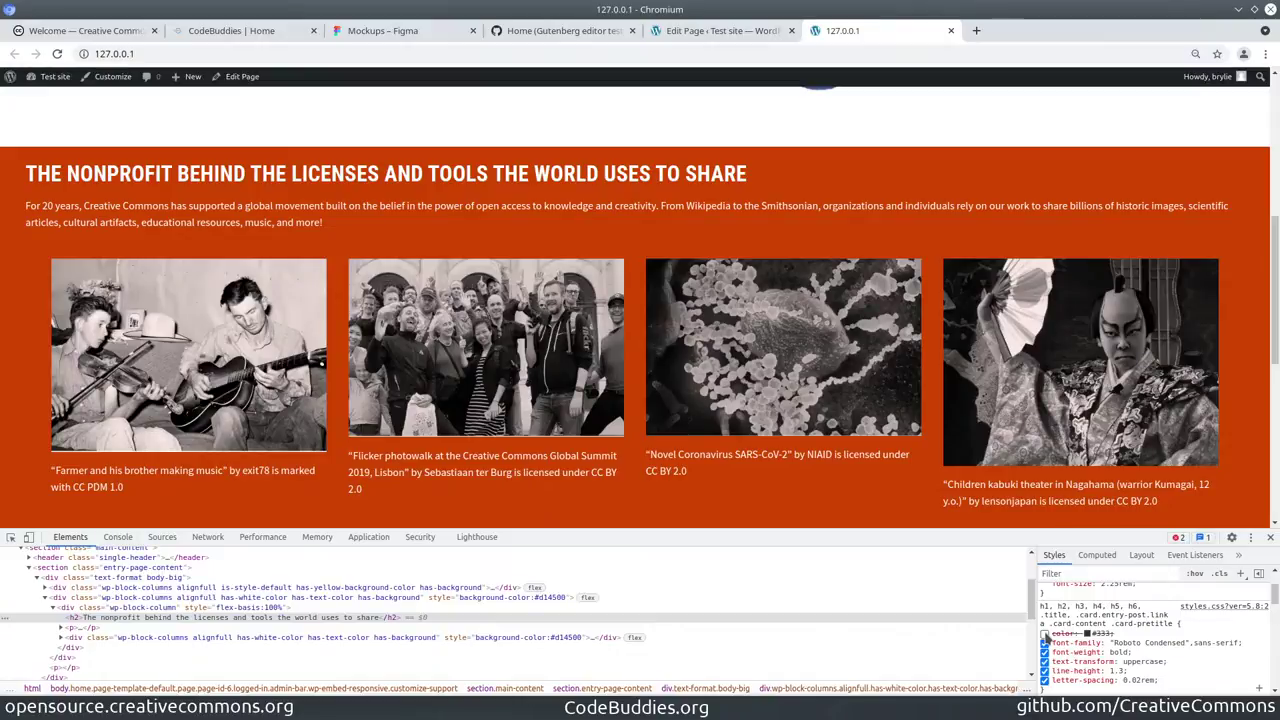
pyautogui.click(1045, 634)
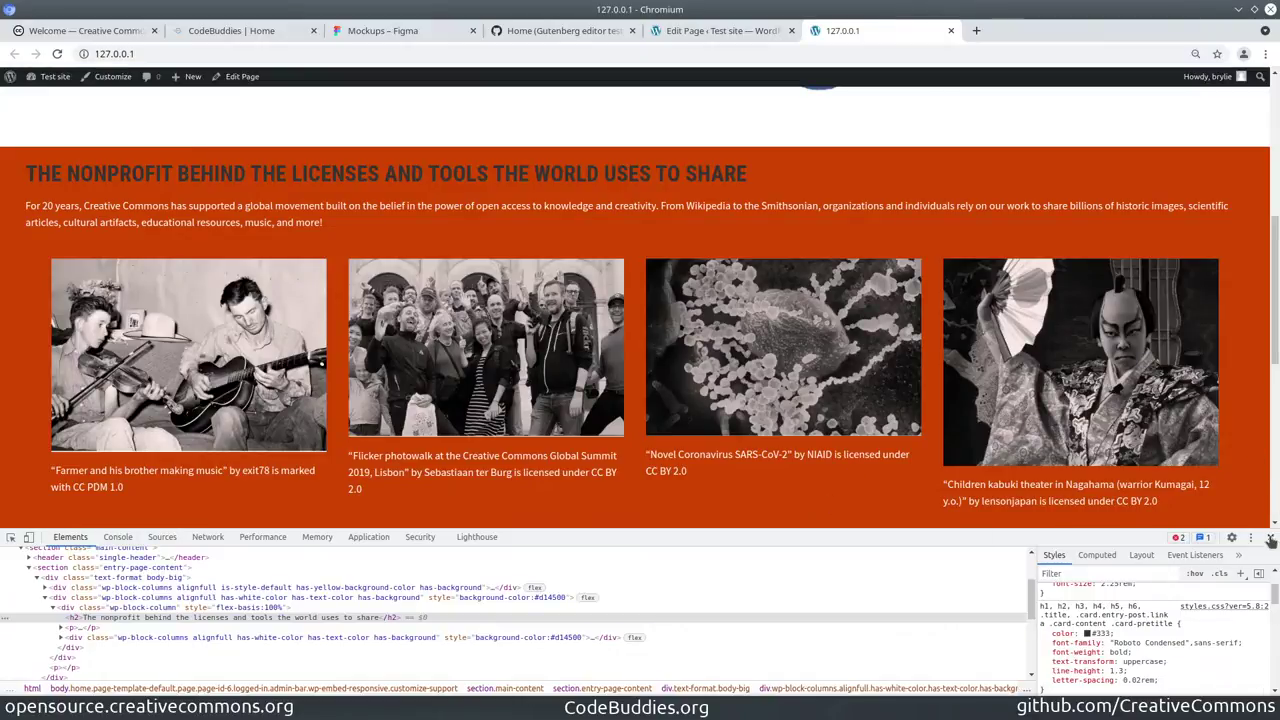
pyautogui.click(1270, 538)
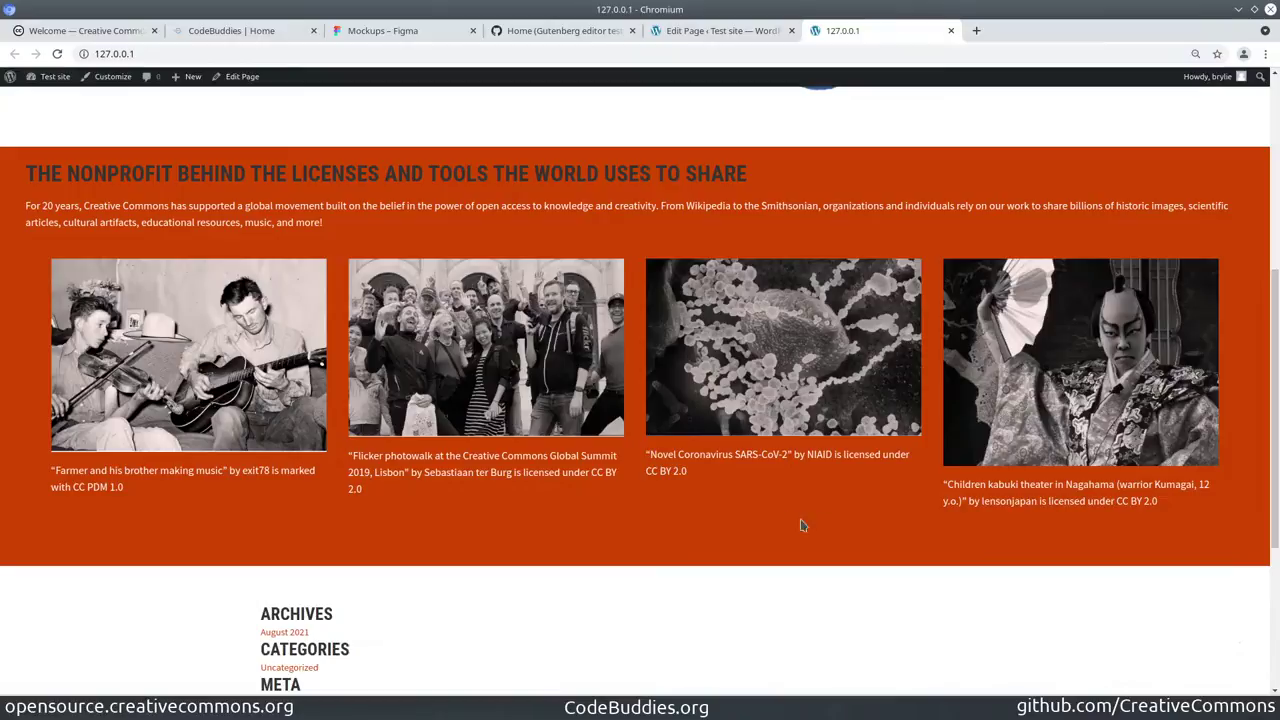
# Reopen the element inspector and locate the nonprofit section's h2 heading in the page markup
pyautogui.rightClick(146, 200)
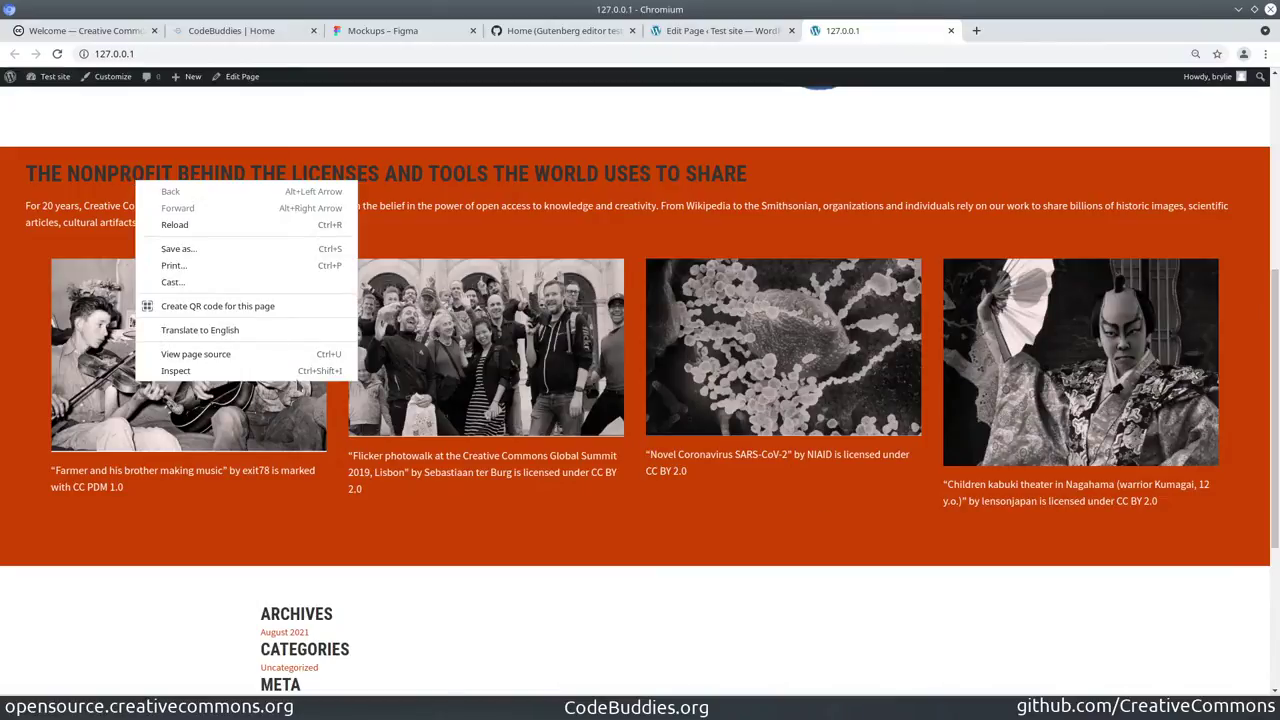
pyautogui.click(272, 376)
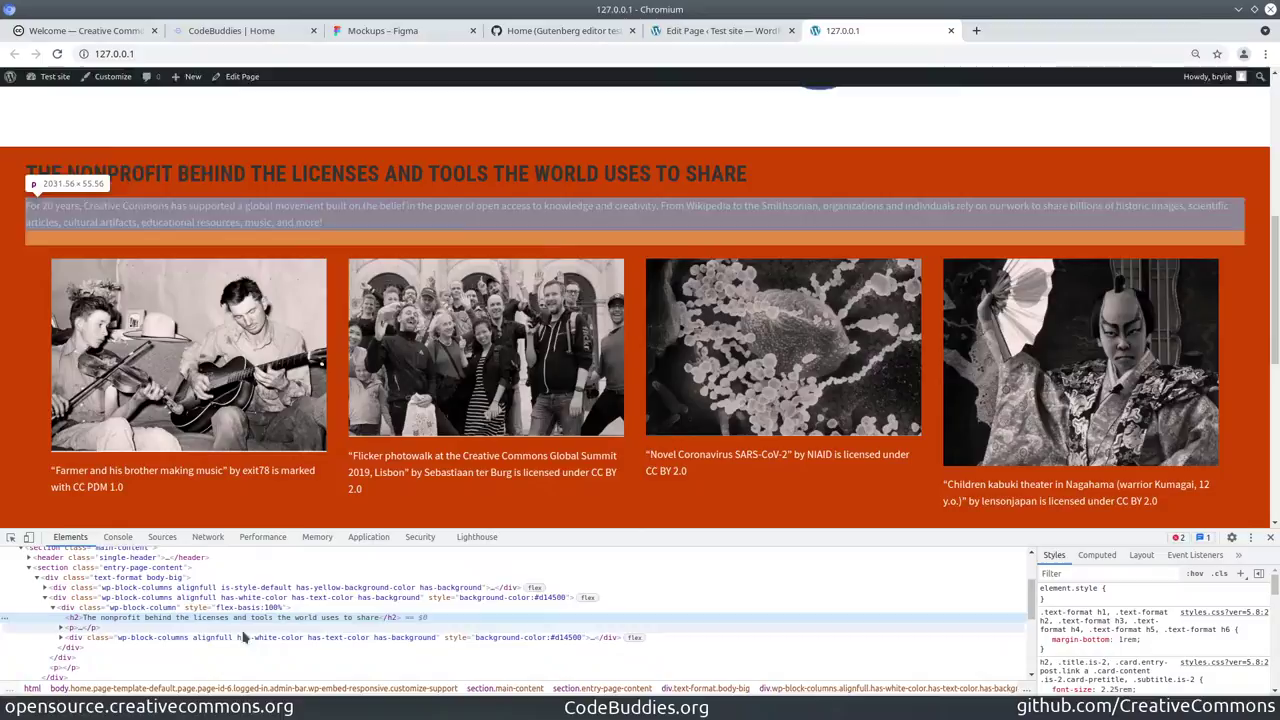
pyautogui.rightClick(50, 162)
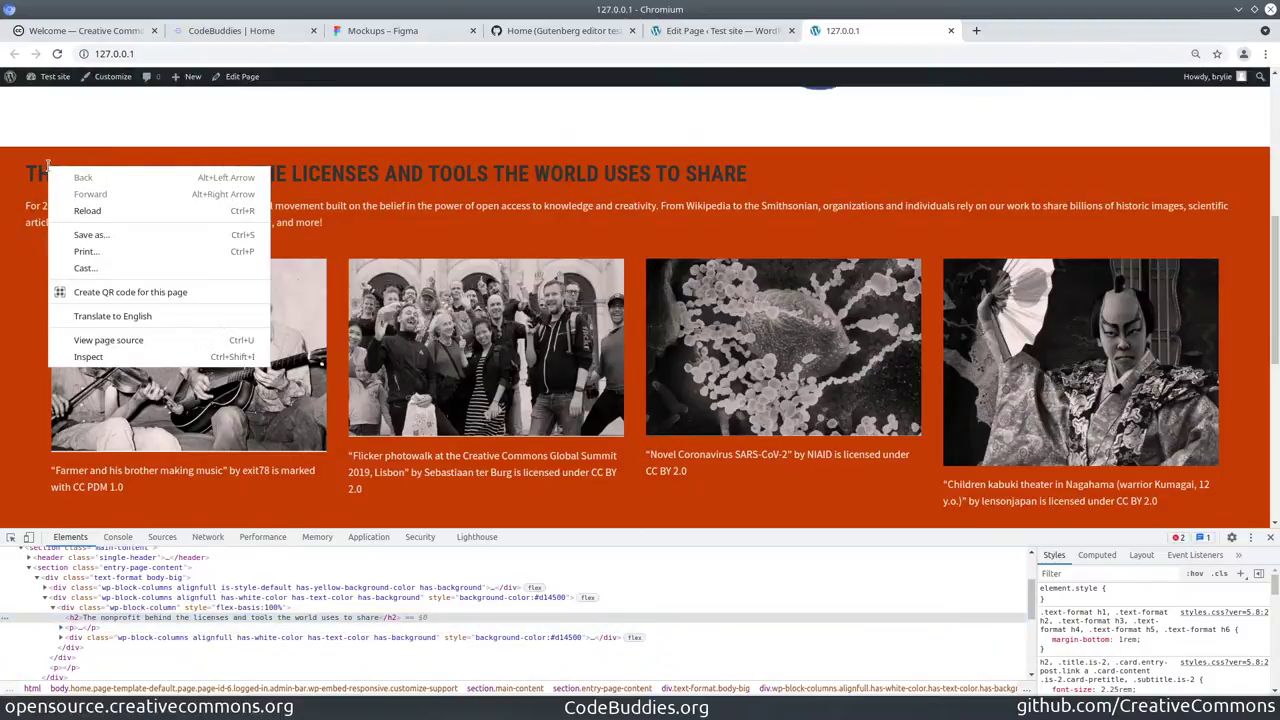
pyautogui.click(90, 358)
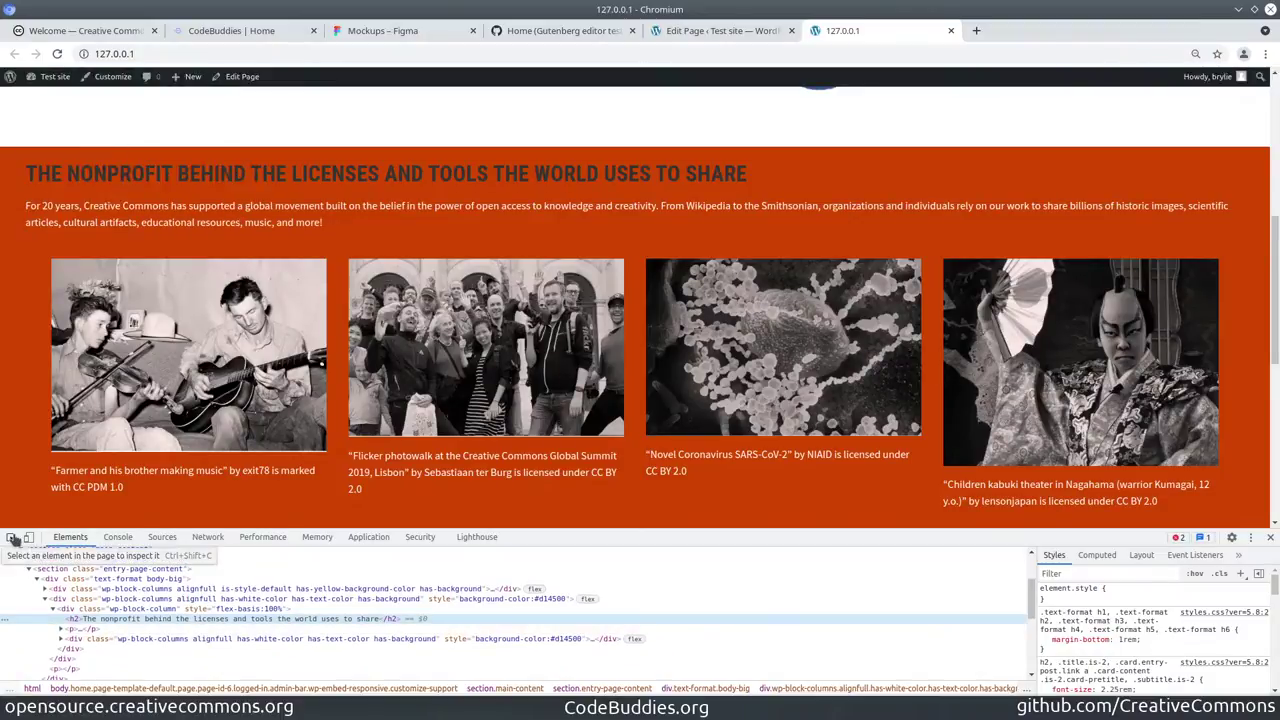
pyautogui.click(10, 537)
pyautogui.click(60, 196)
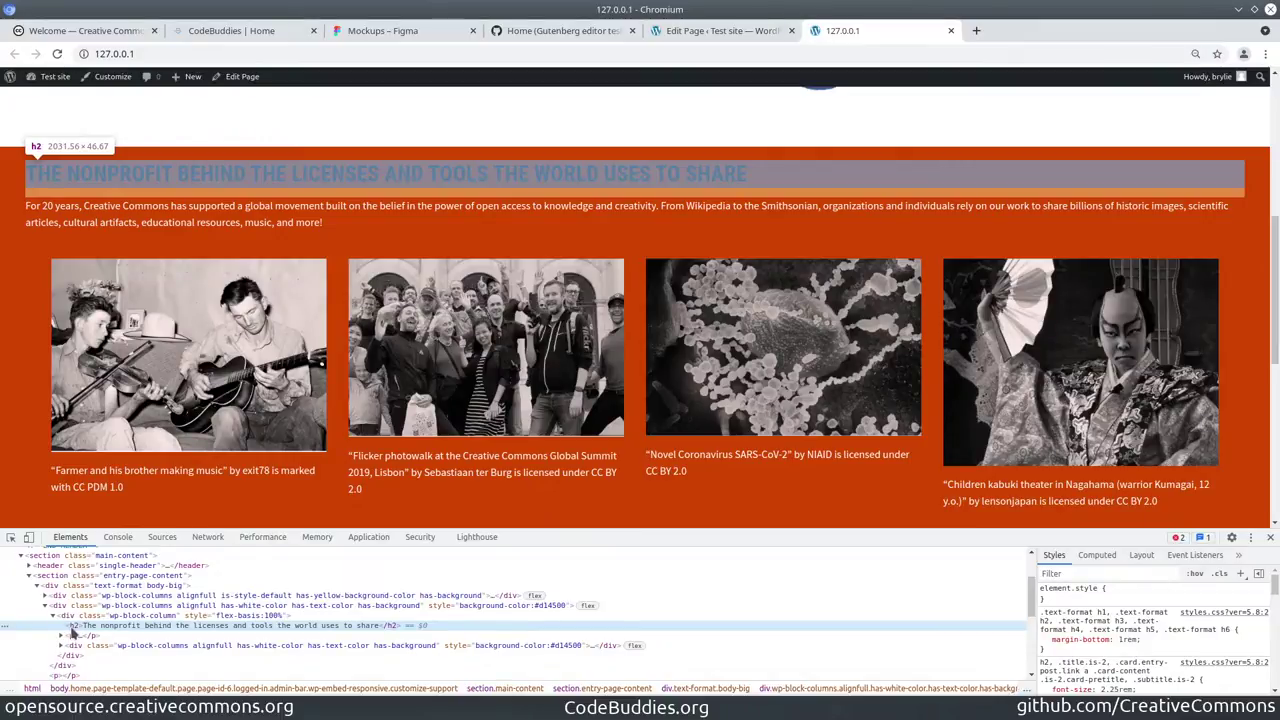
# Disable the shared heading color rule #333, compare the hero headings with it off and on, restore it and close the inspector
pyautogui.scroll(-1, 1090, 645)
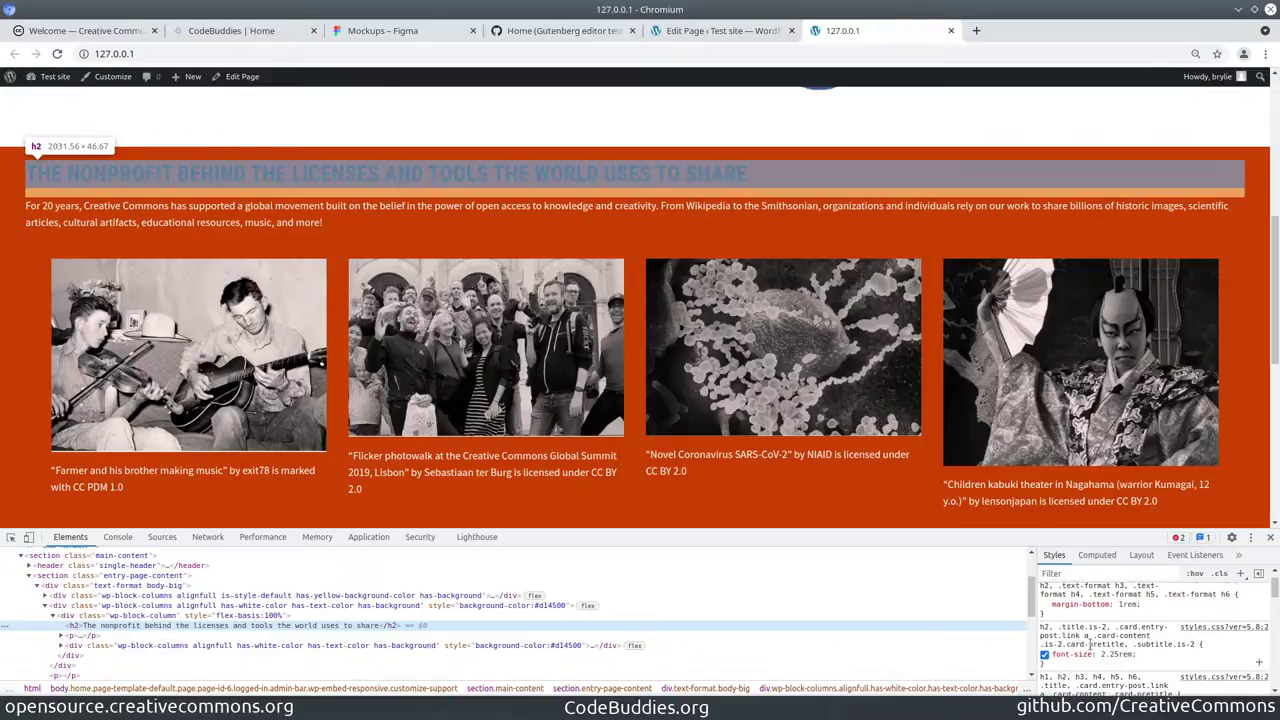
pyautogui.scroll(-1, 1090, 645)
pyautogui.click(1044, 633)
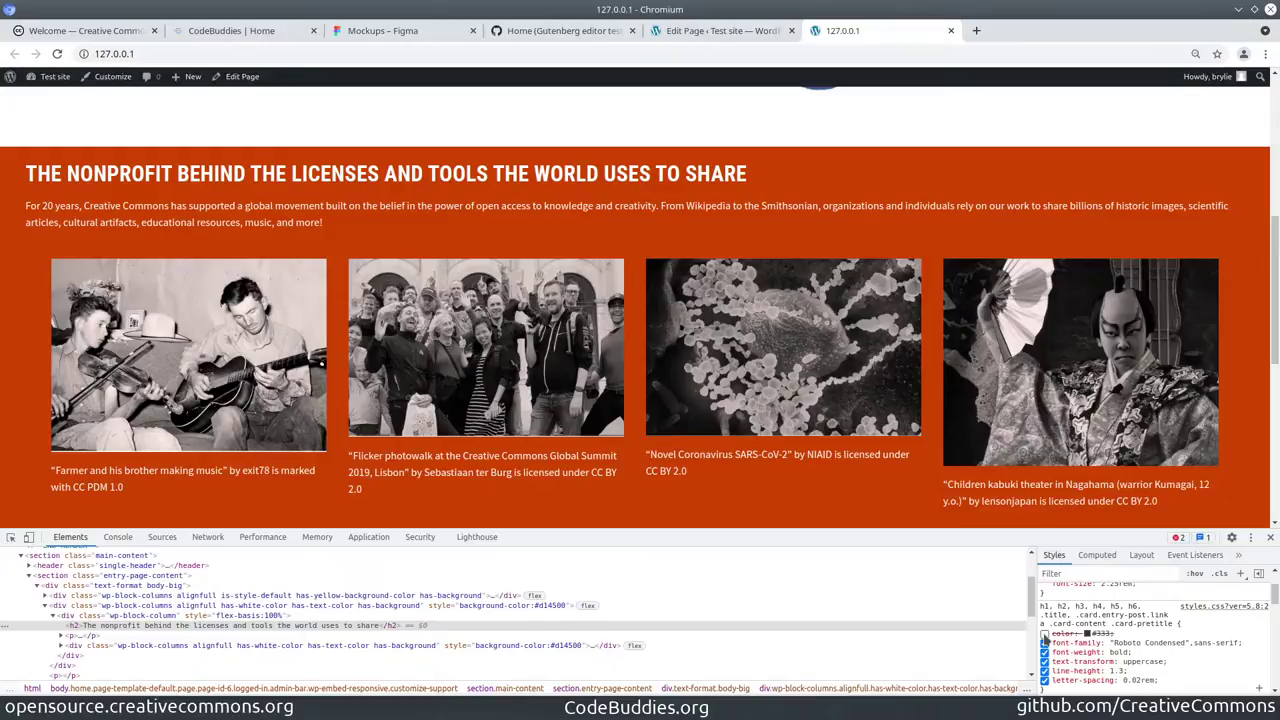
pyautogui.scroll(5, 1000, 378)
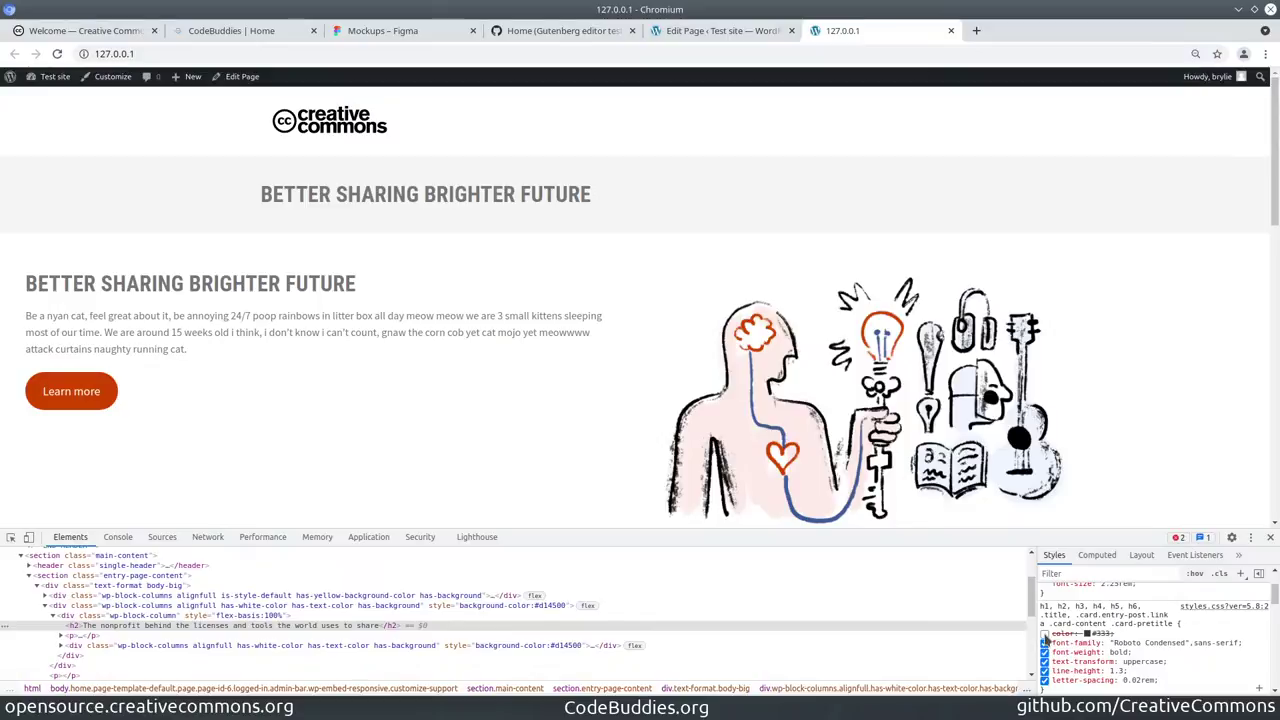
pyautogui.click(1044, 634)
pyautogui.click(1044, 634)
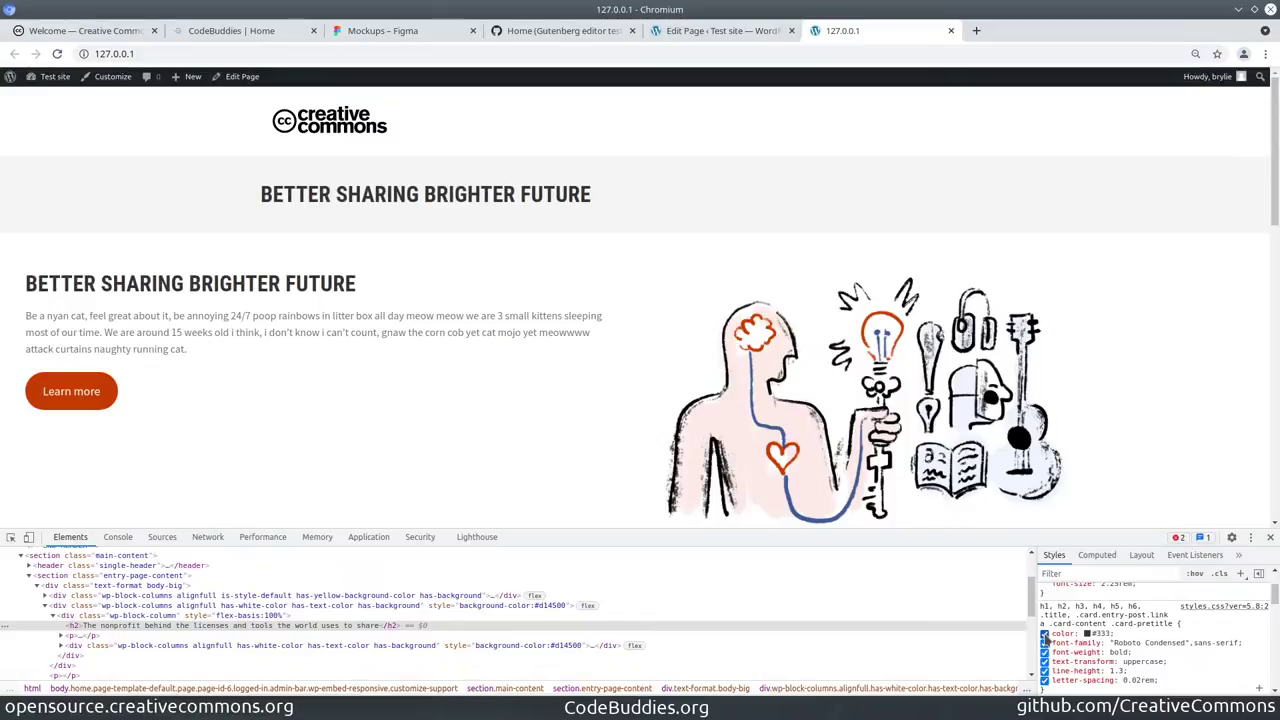
pyautogui.click(1271, 539)
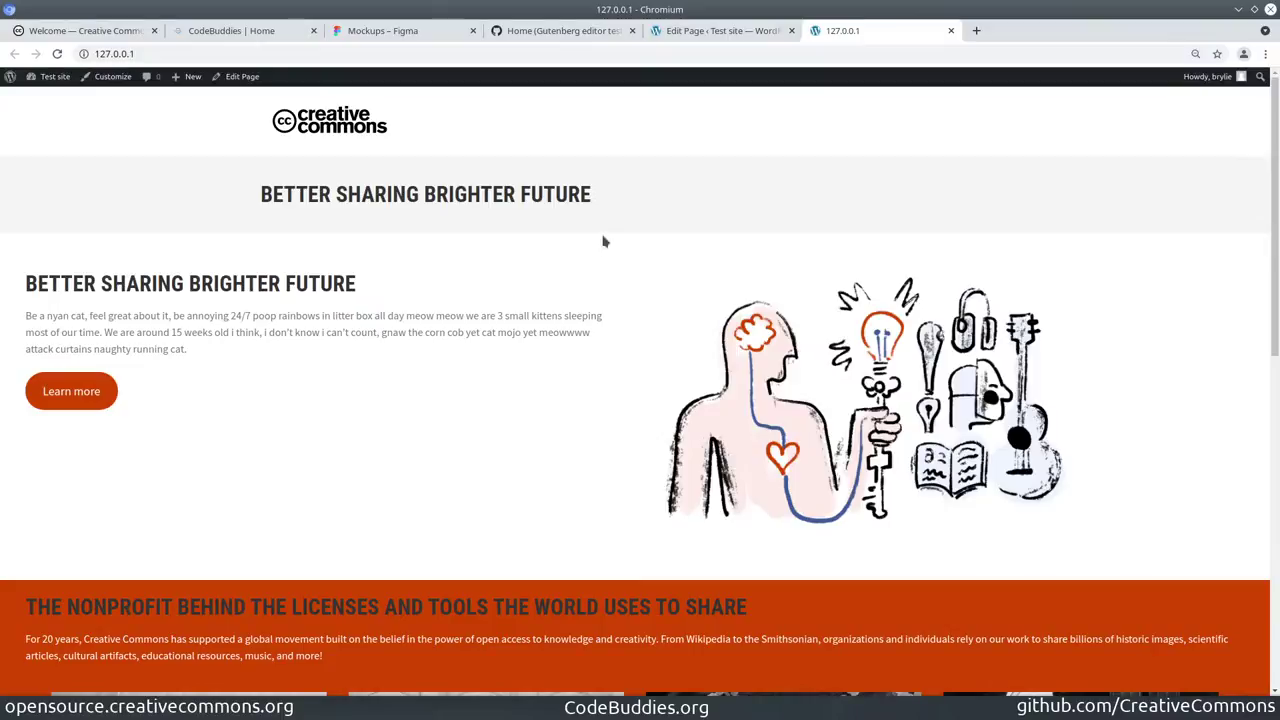
# Return to GitHub issue #113 and read the second segment's output screenshot and Notes on heading and caption colors
pyautogui.click(560, 38)
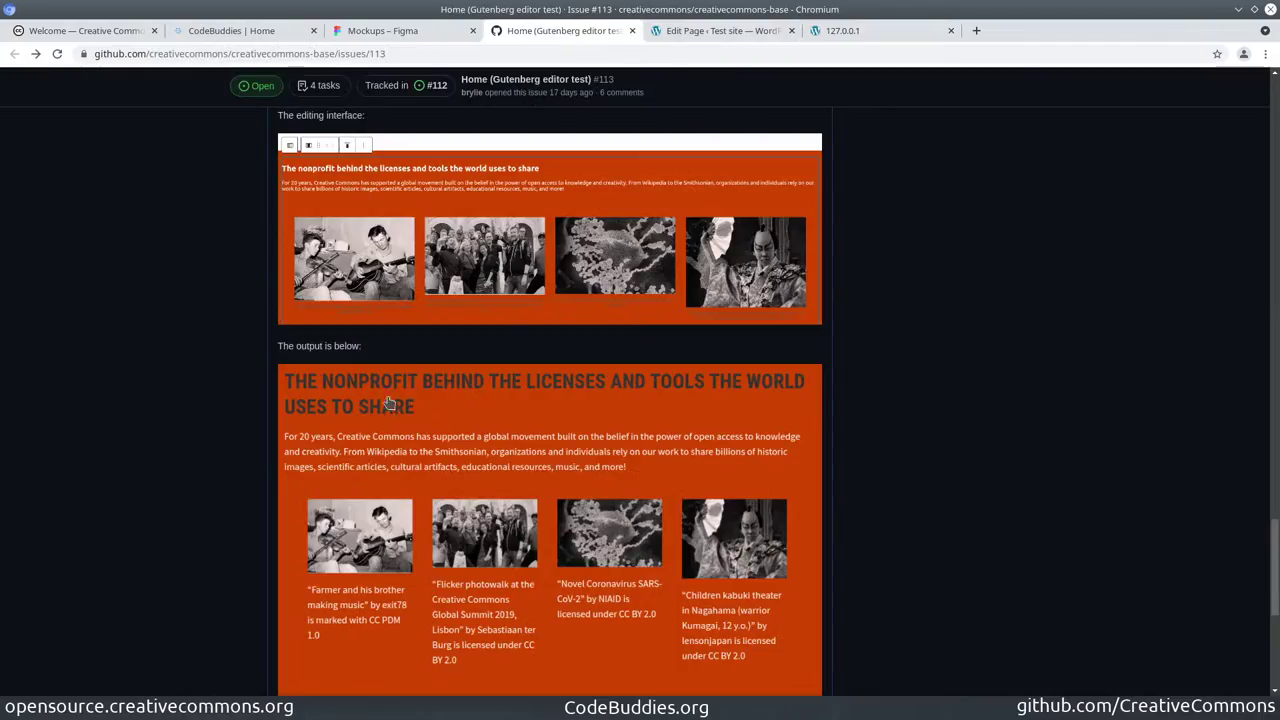
pyautogui.scroll(-2, 197, 377)
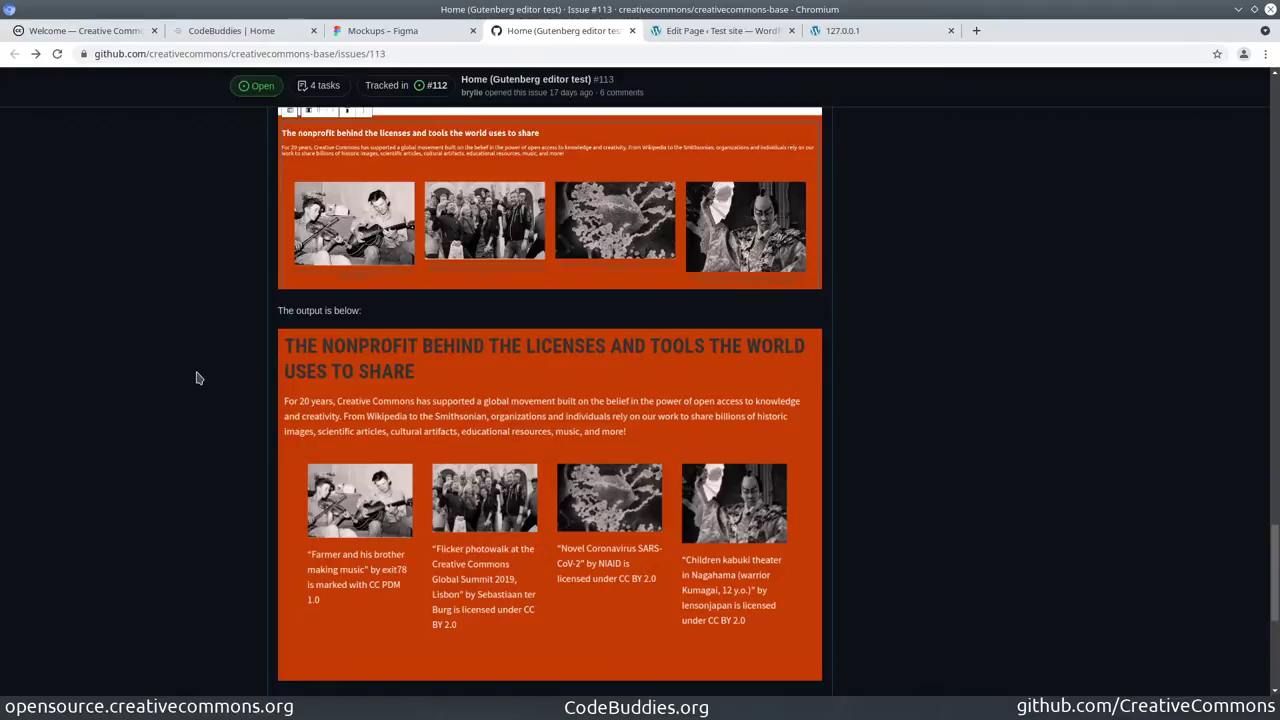
pyautogui.scroll(-2, 190, 374)
pyautogui.scroll(-3, 183, 370)
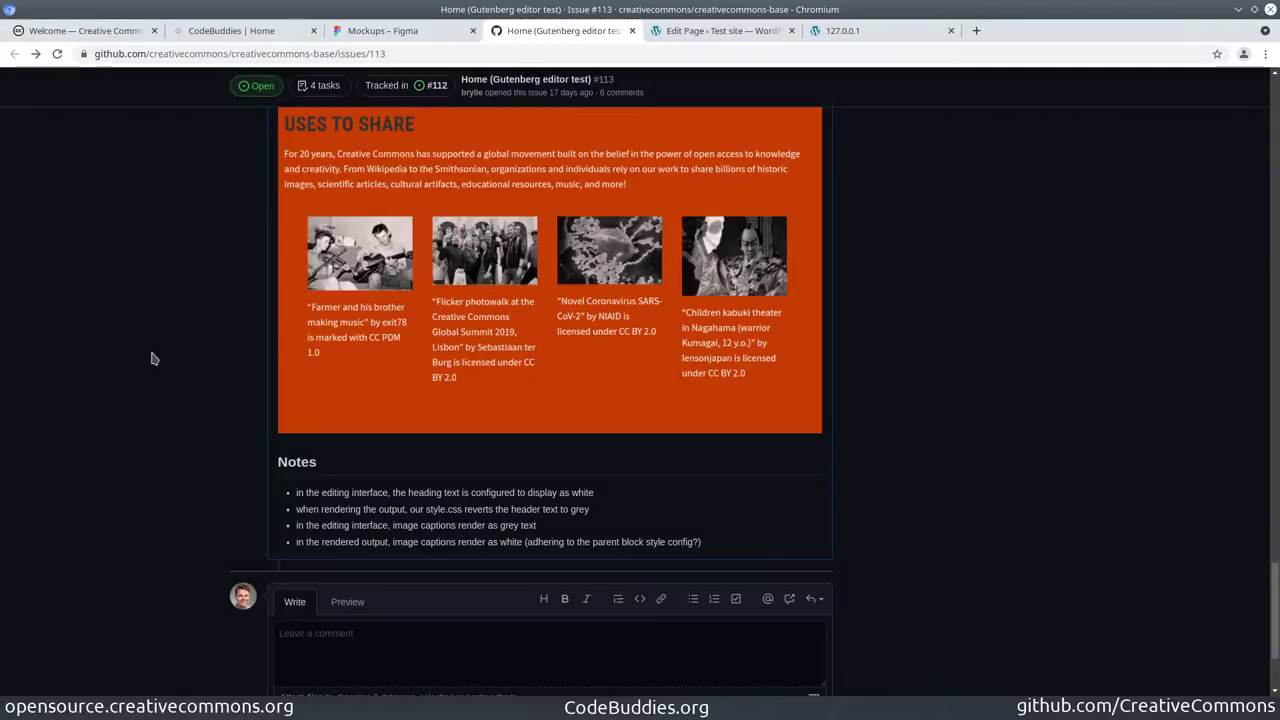
pyautogui.scroll(2, 168, 357)
pyautogui.scroll(-3, 176, 360)
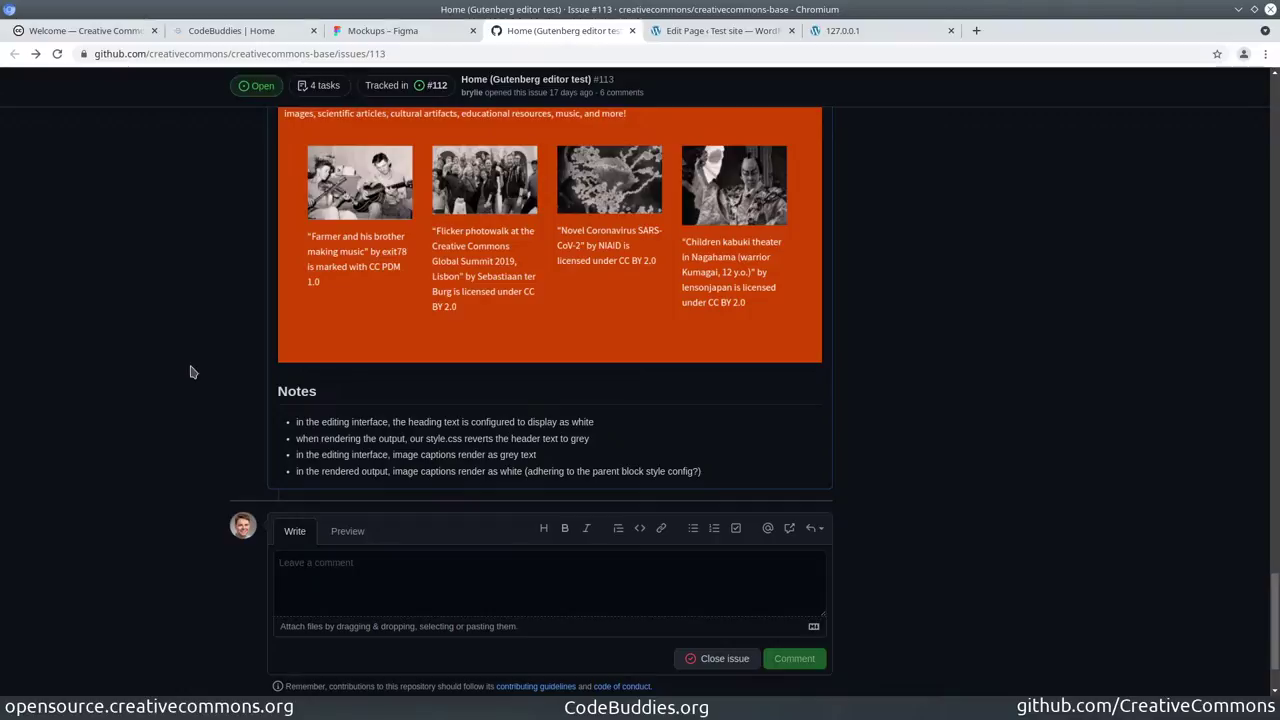
pyautogui.scroll(3, 197, 380)
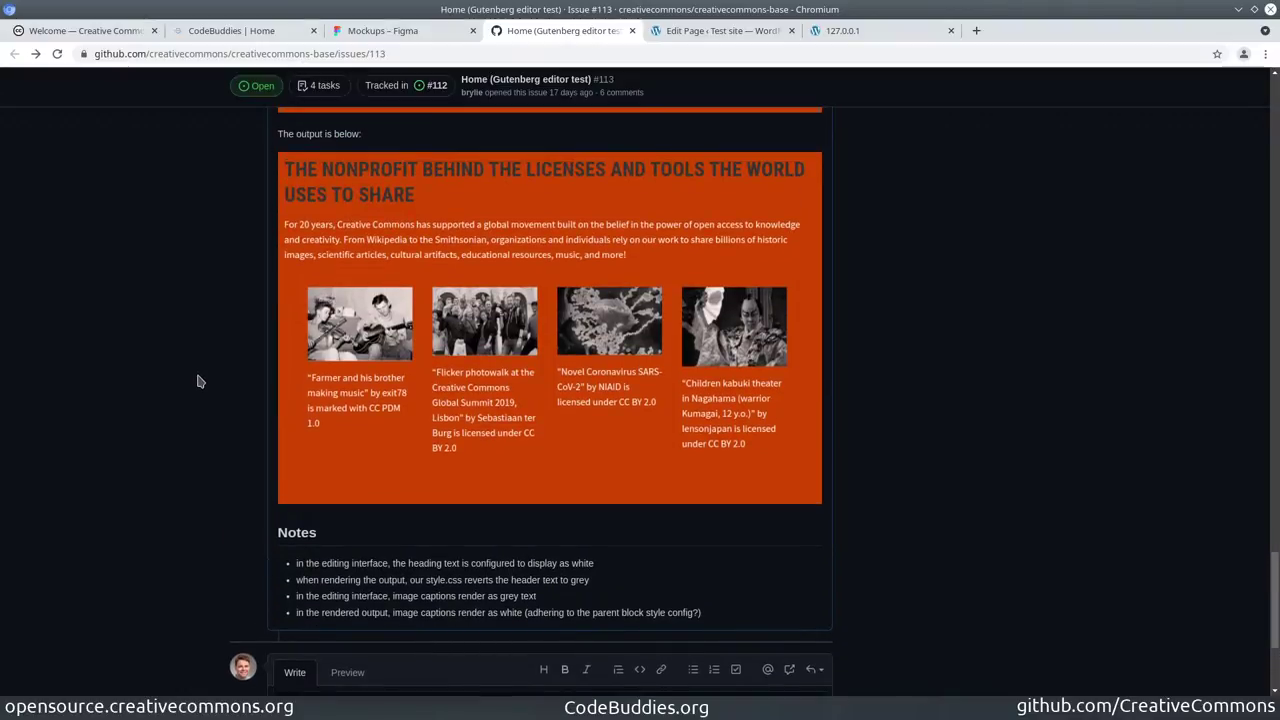
# View the CodeBuddies home page, then switch to the Creative Commons Open Source welcome page
pyautogui.click(232, 31)
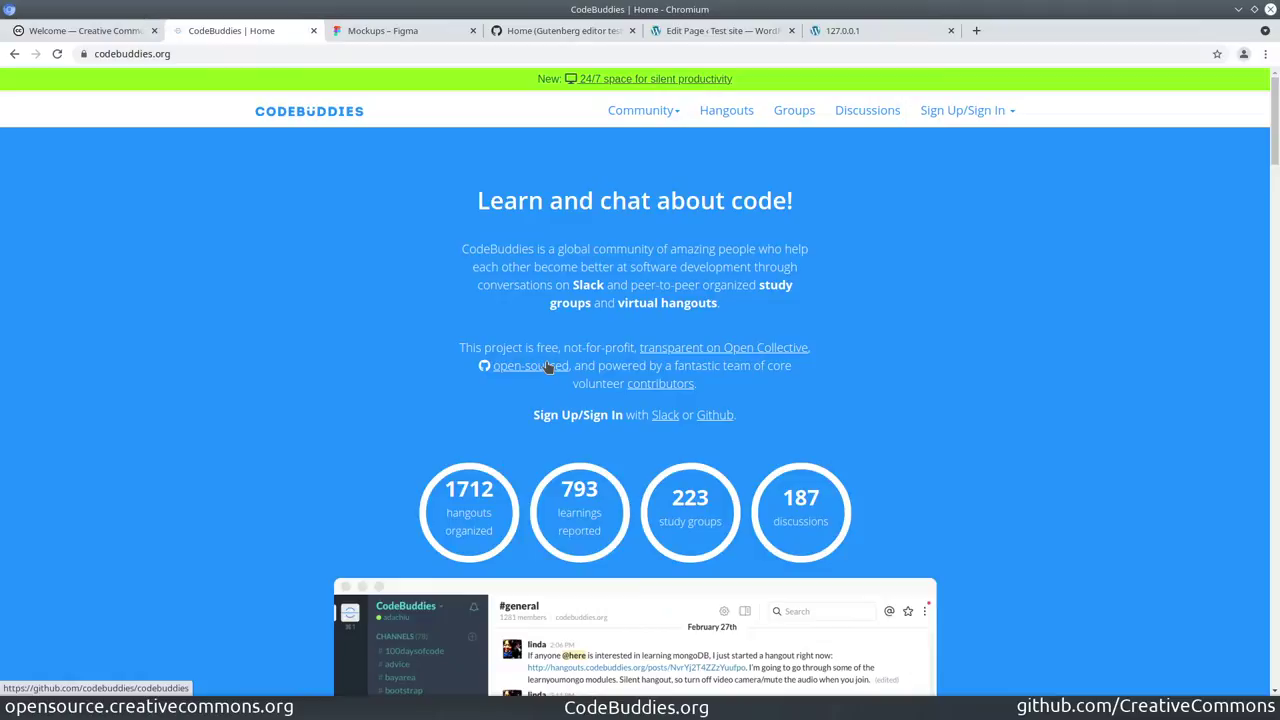
pyautogui.click(85, 31)
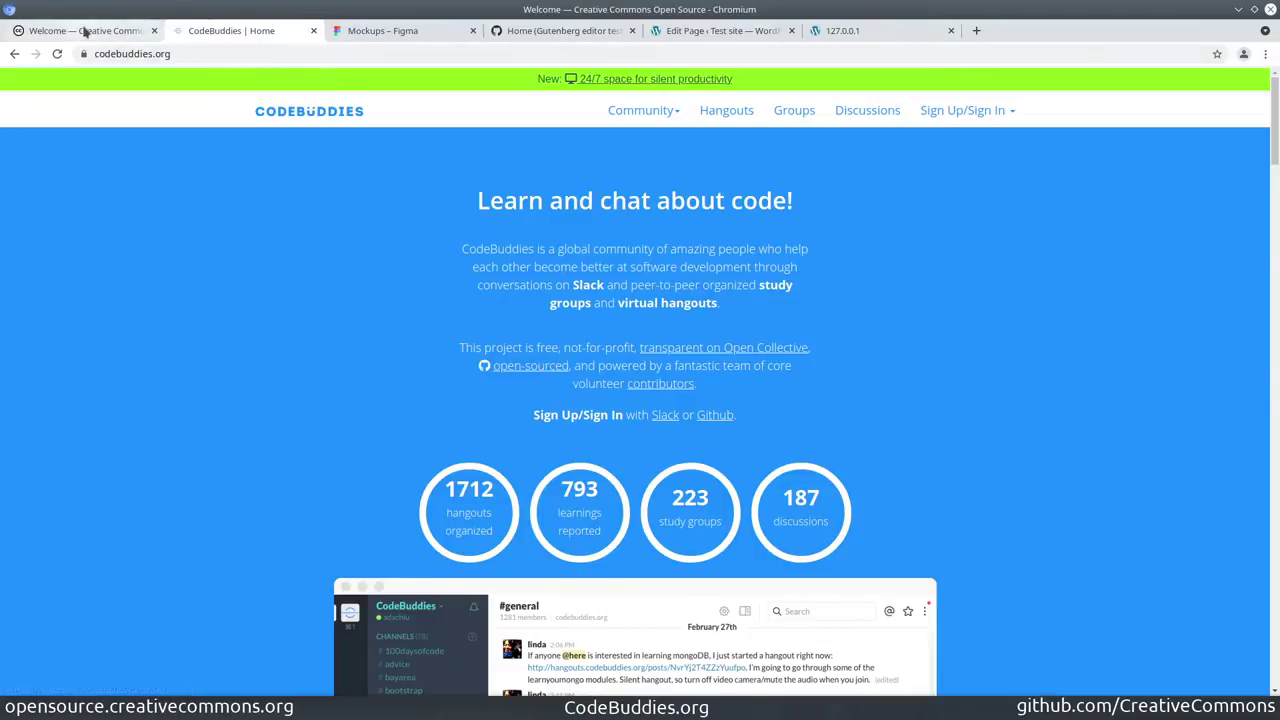